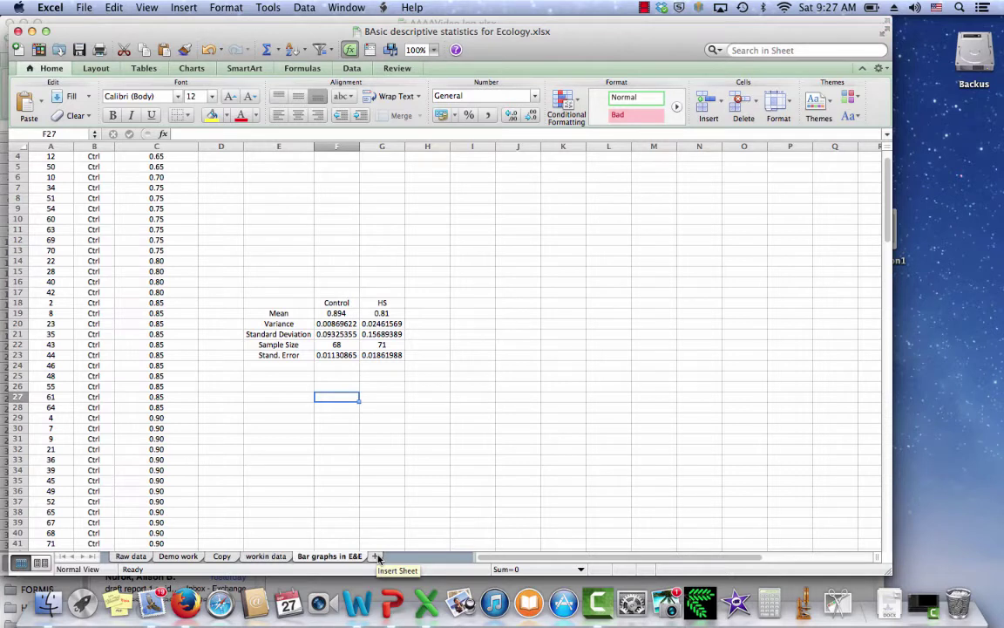
Add a new sheet to the workbook and name it "Graph mean germination".
left_click(377, 557)
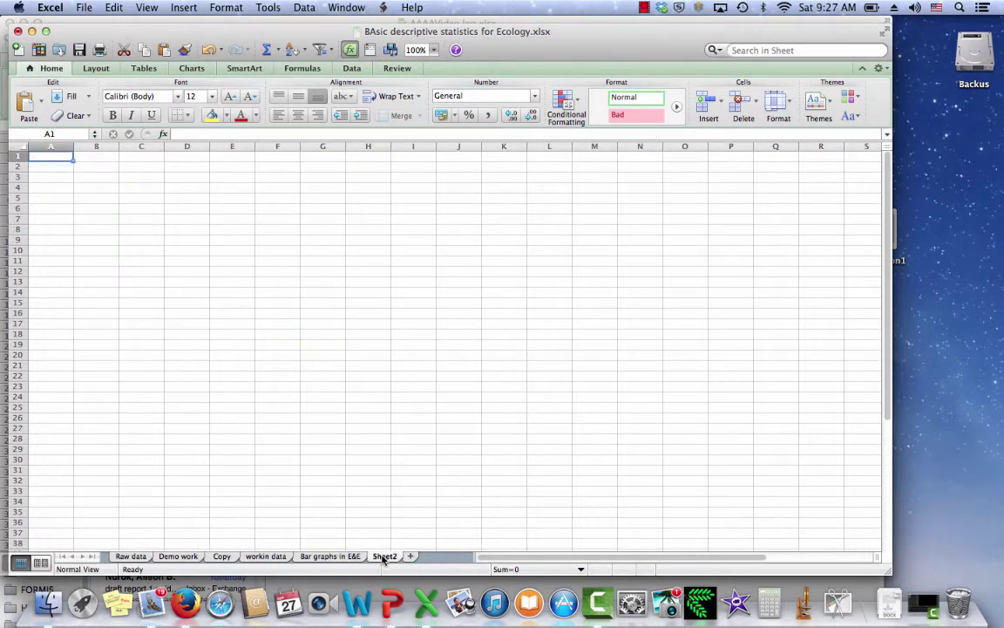
double_click(383, 556)
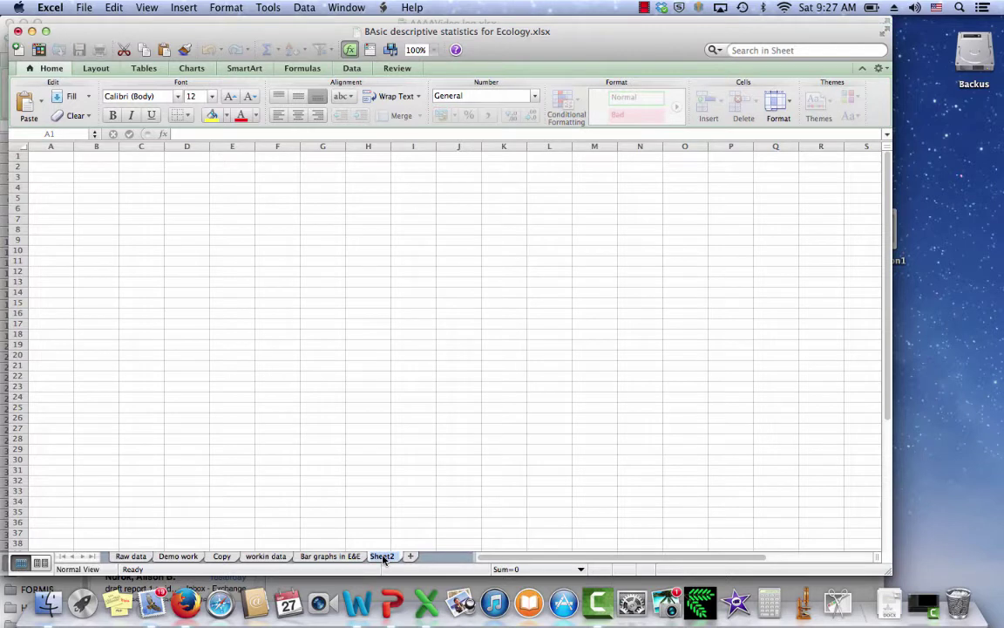
type("Graph mean")
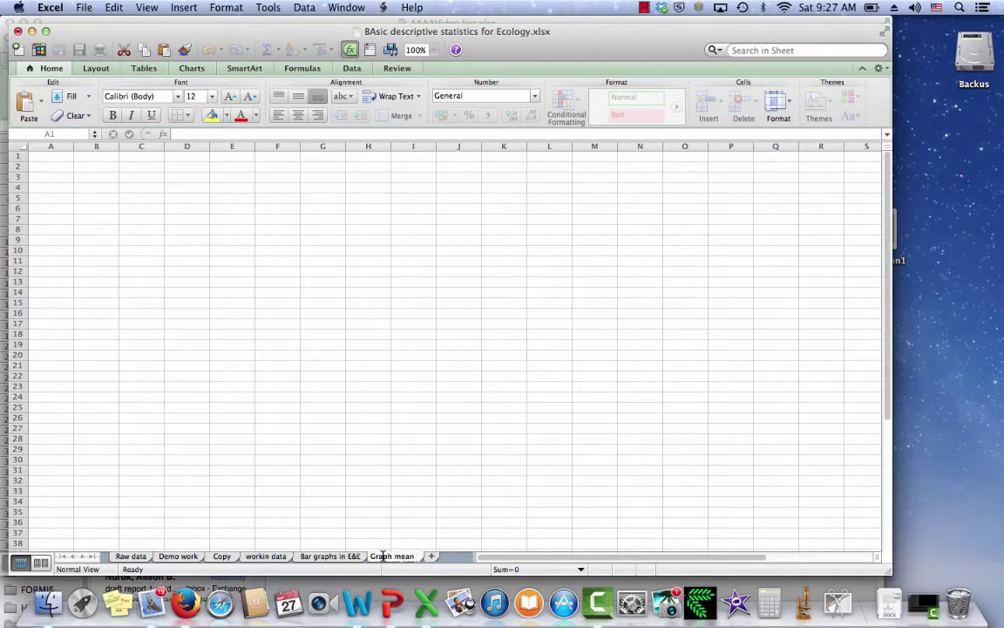
key("Return")
type("germination")
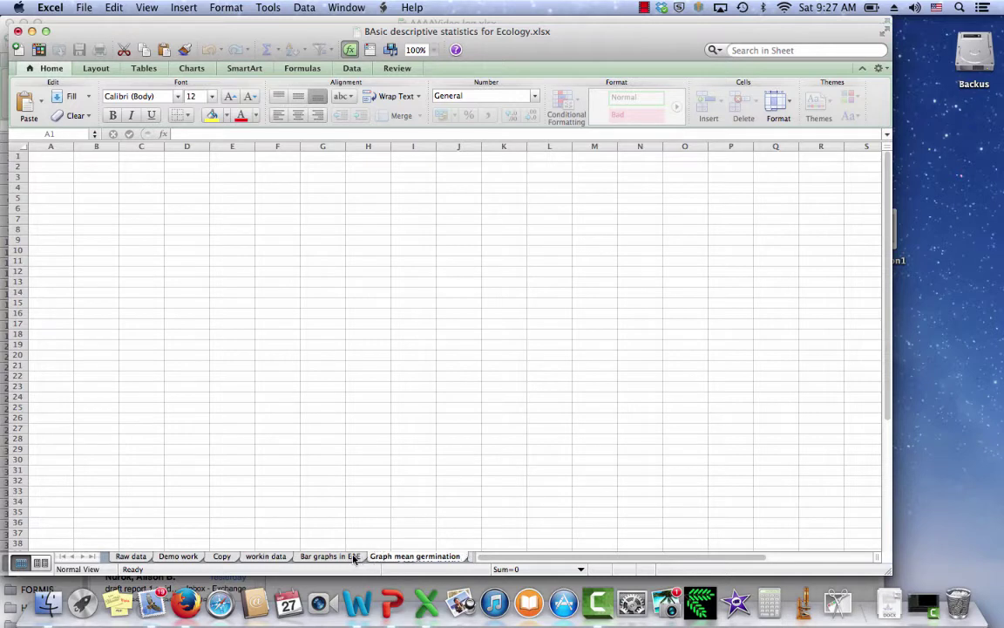
Copy the summary statistics block E16:G23 from the Bar graphs in E&E sheet and paste it as values at C5 of Graph mean germination.
left_click(347, 557)
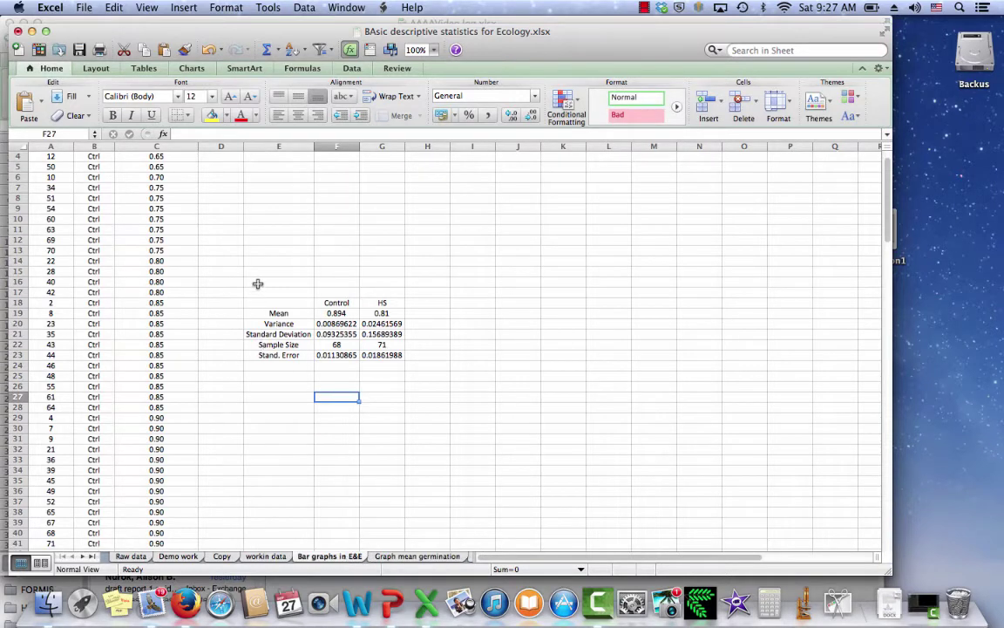
left_click_drag(258, 282, 383, 353)
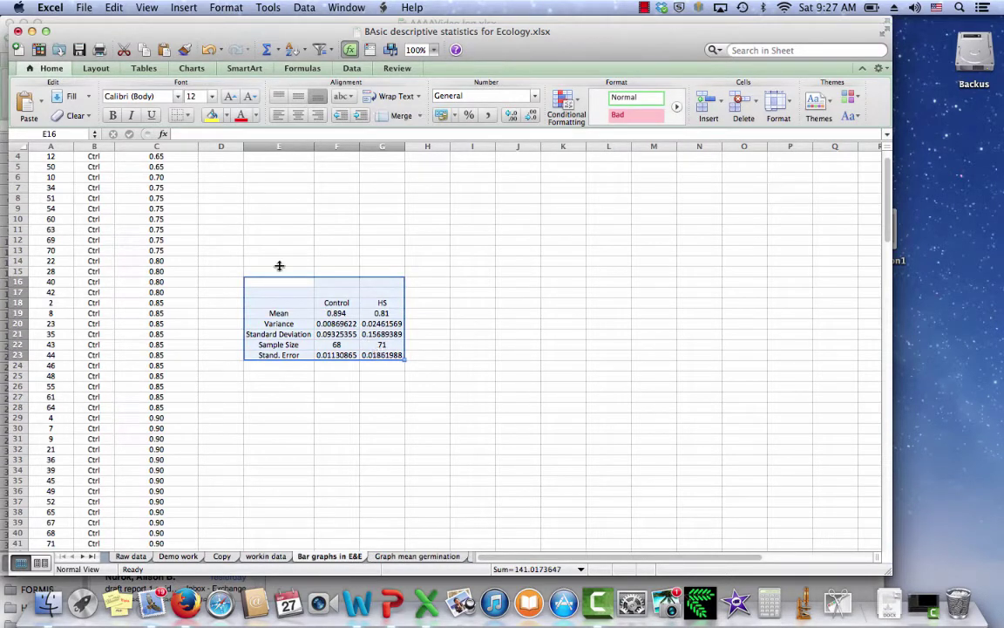
left_click(84, 8)
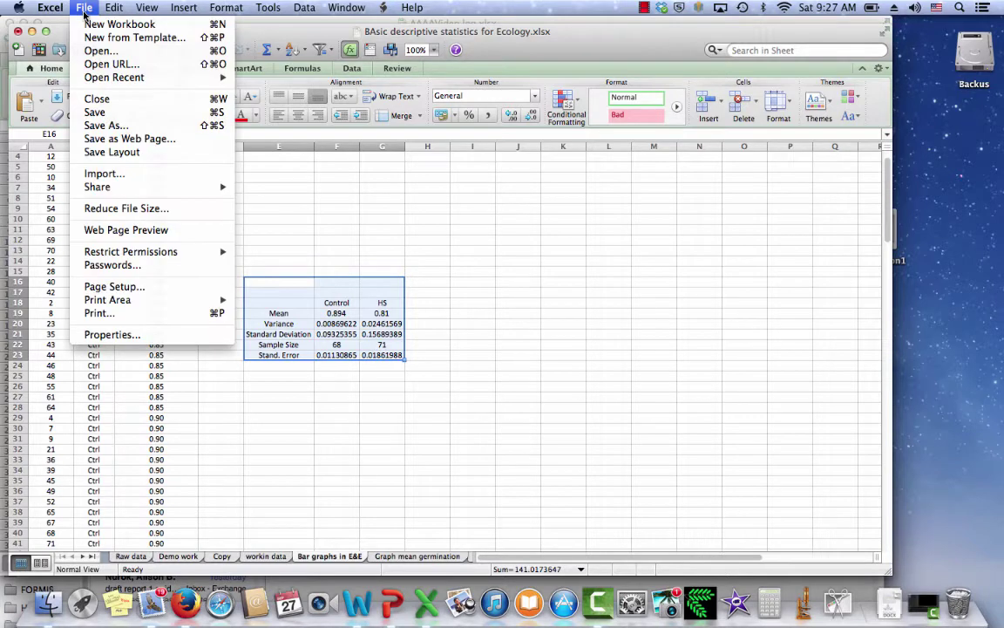
mouse_move(98, 11)
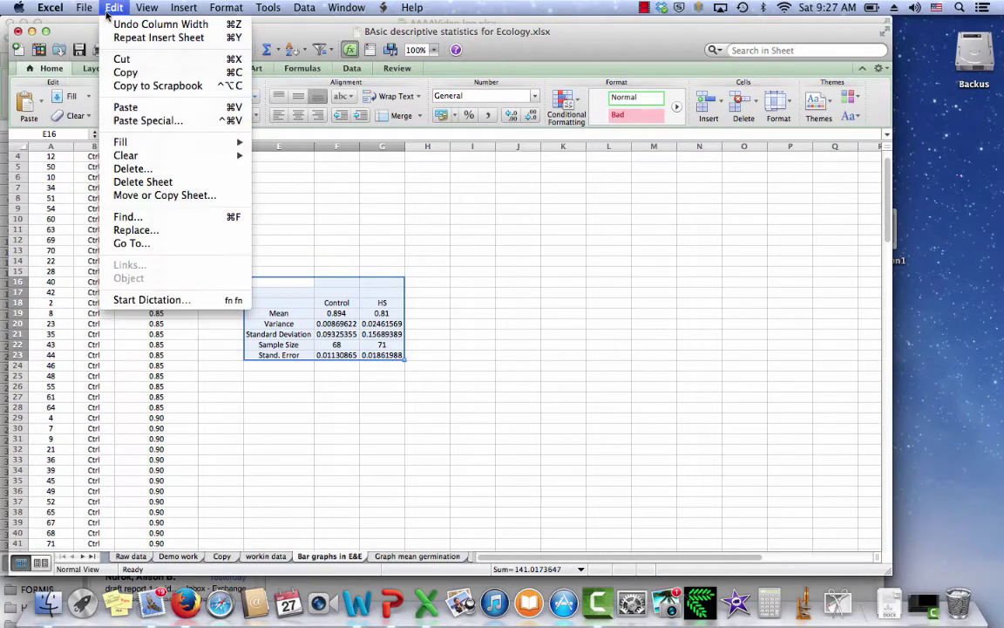
left_click(122, 72)
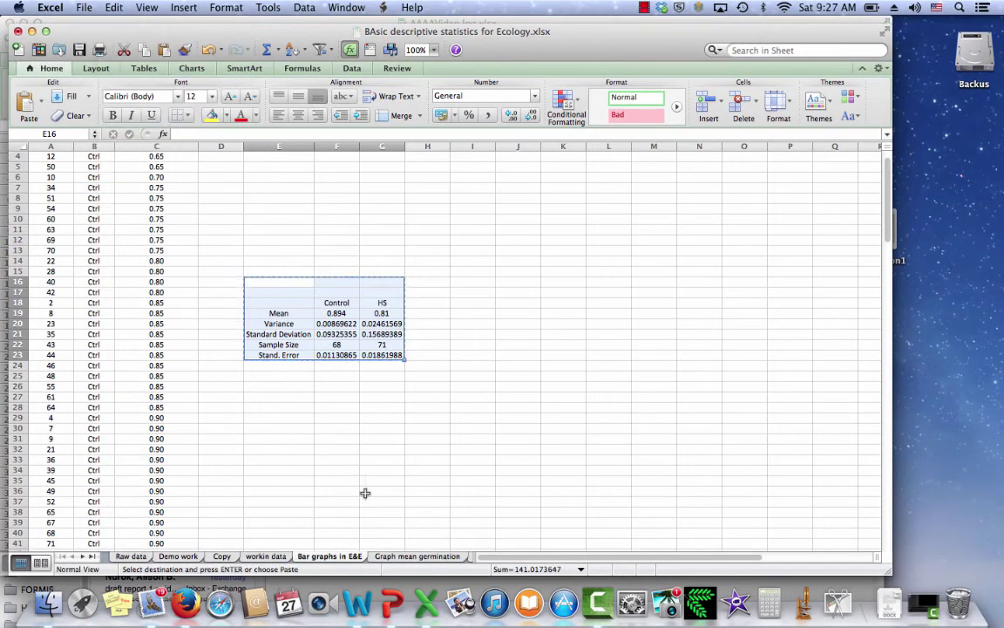
left_click(391, 556)
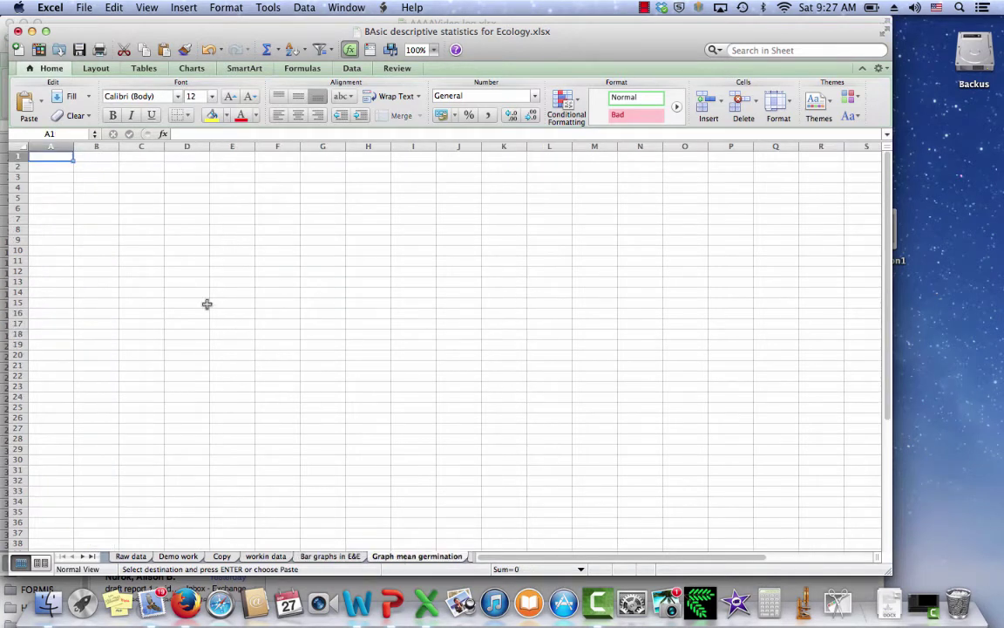
left_click(128, 201)
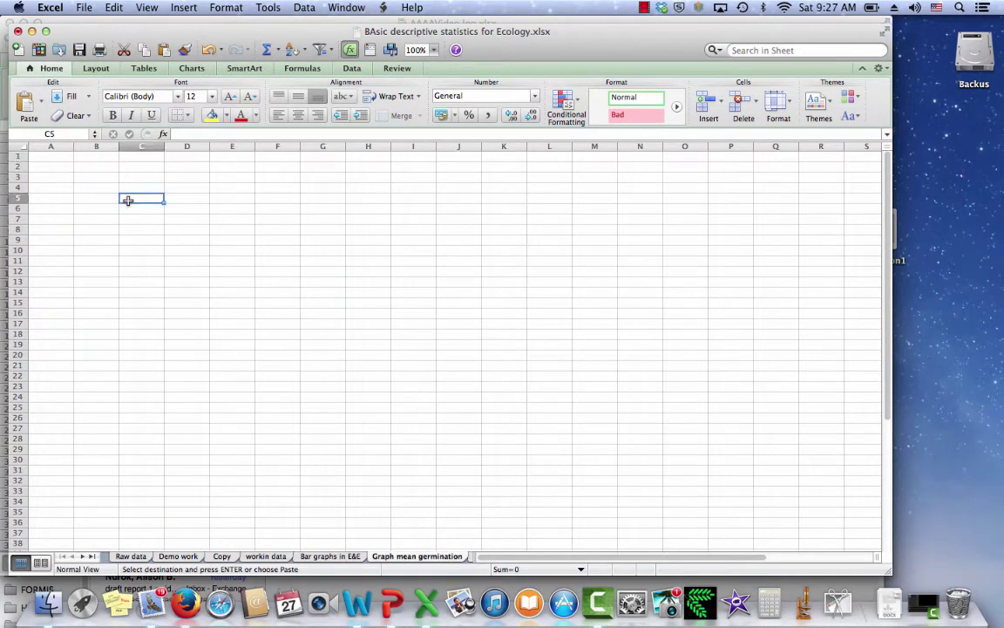
left_click(40, 100)
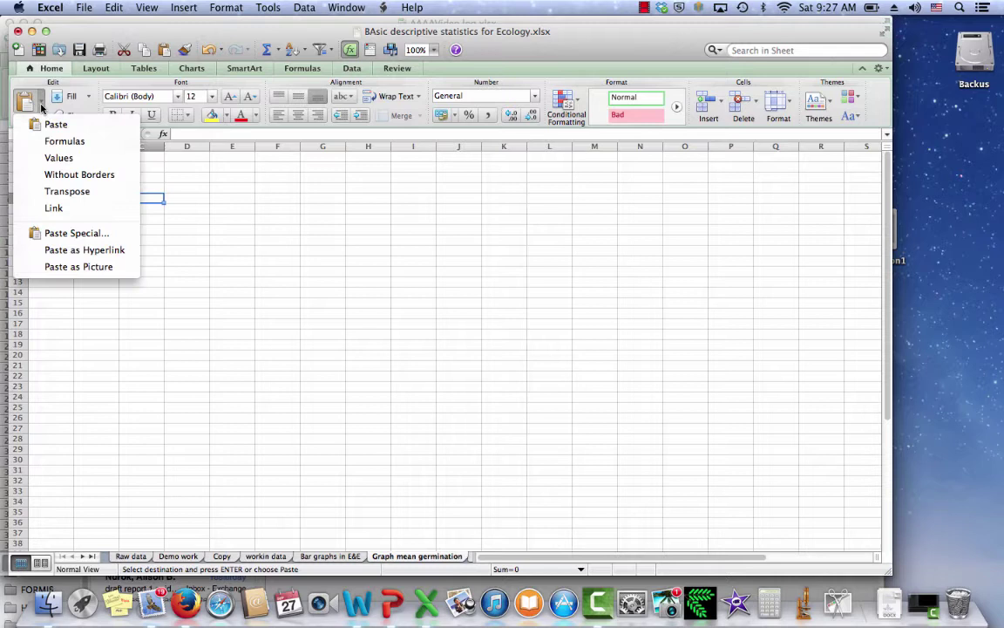
left_click(47, 158)
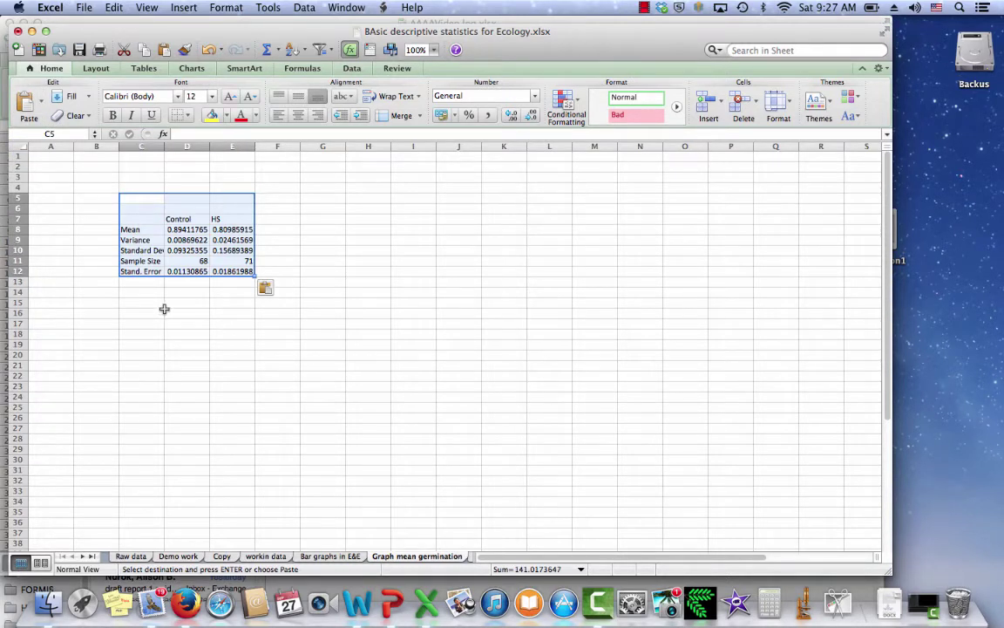
Delete the Variance, Standard Deviation and Sample Size cells C9:E11 from the pasted table, shifting the cells below up.
left_click(108, 240)
left_click_drag(120, 238, 214, 260)
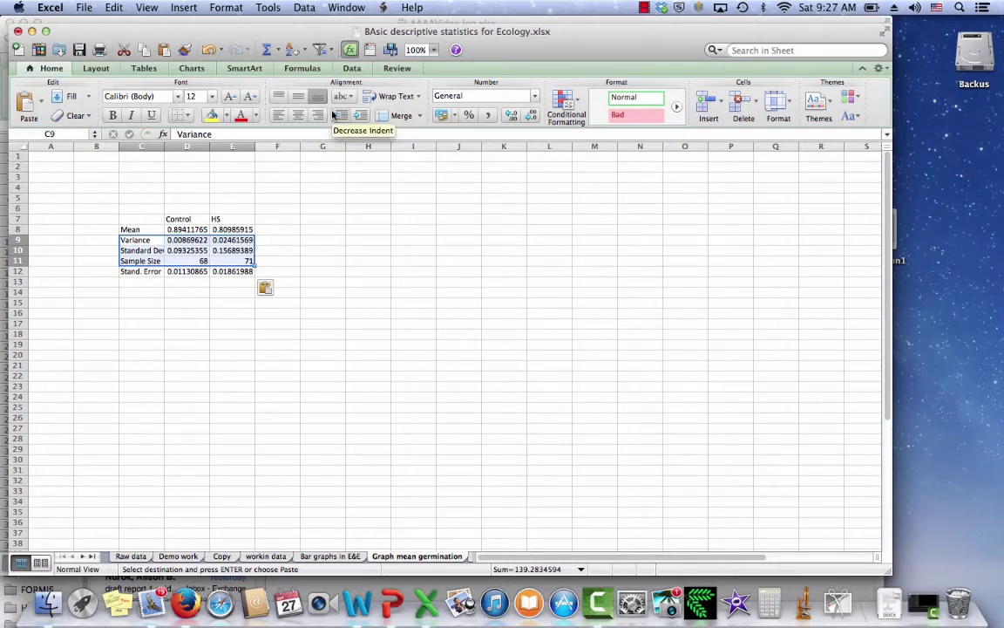
left_click(755, 109)
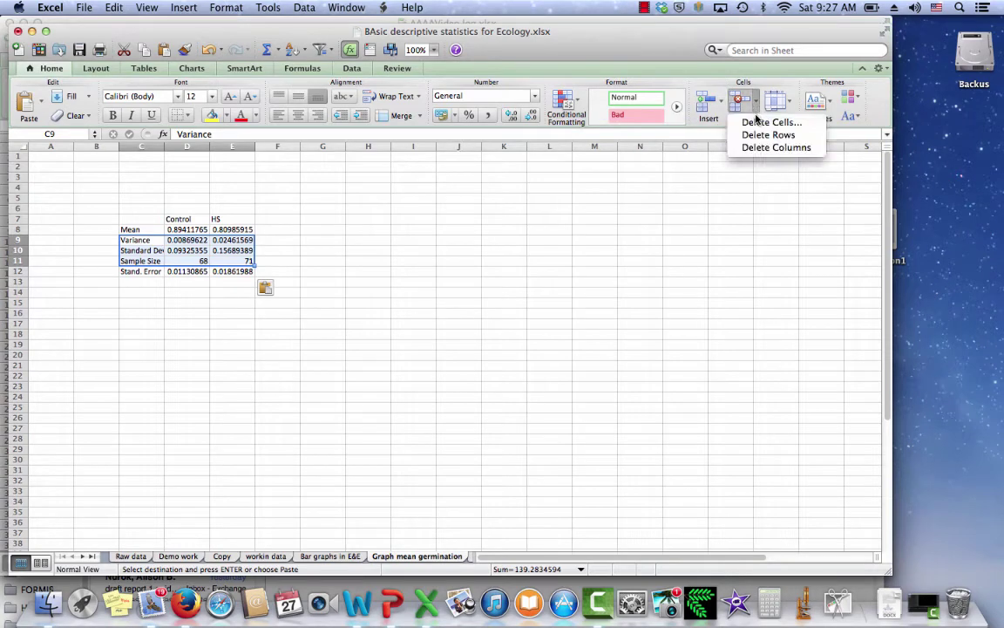
left_click(767, 123)
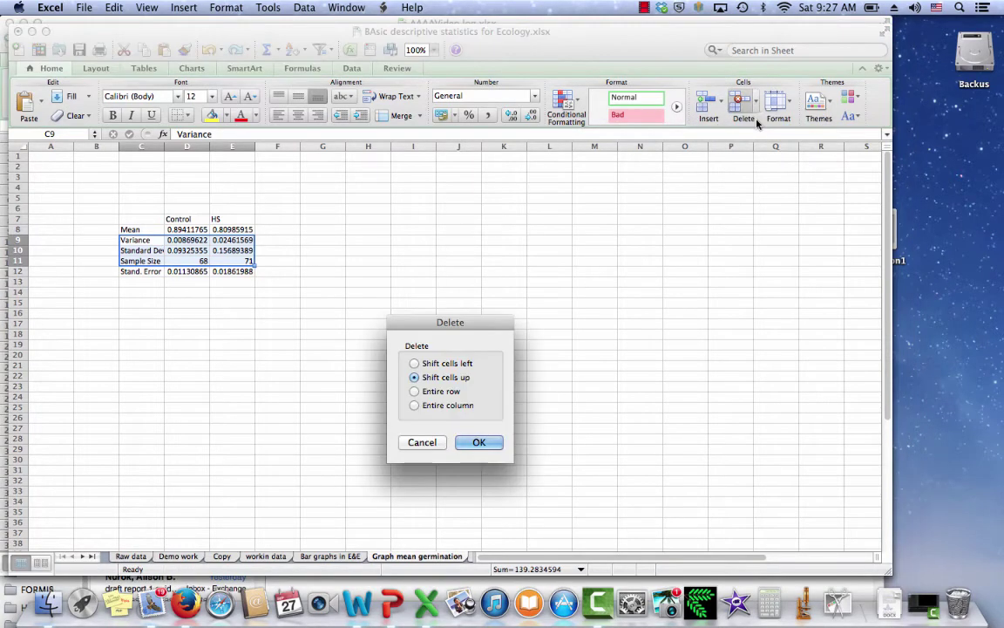
left_click(480, 443)
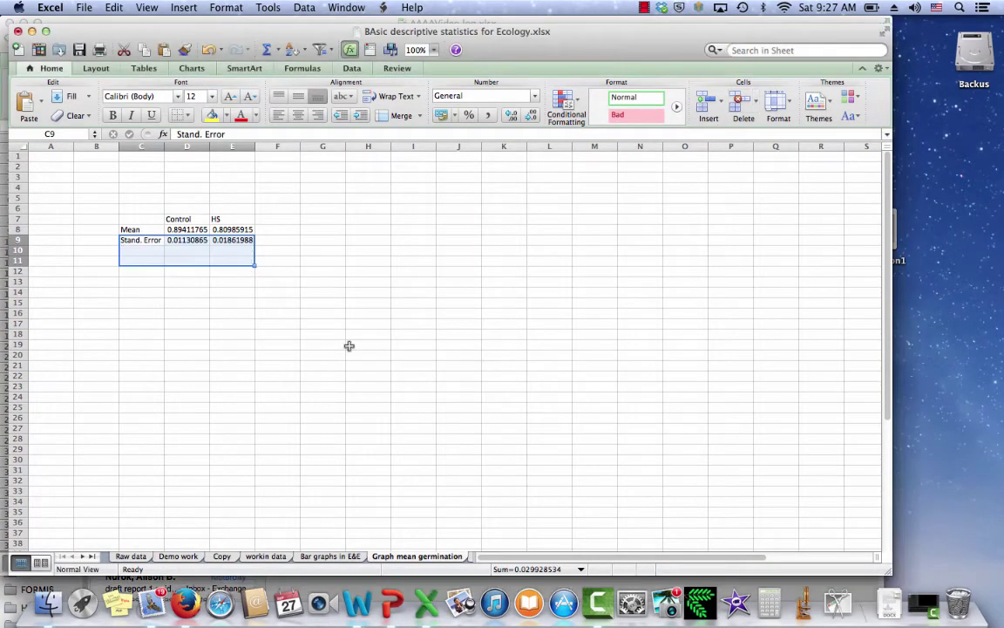
left_click(322, 311)
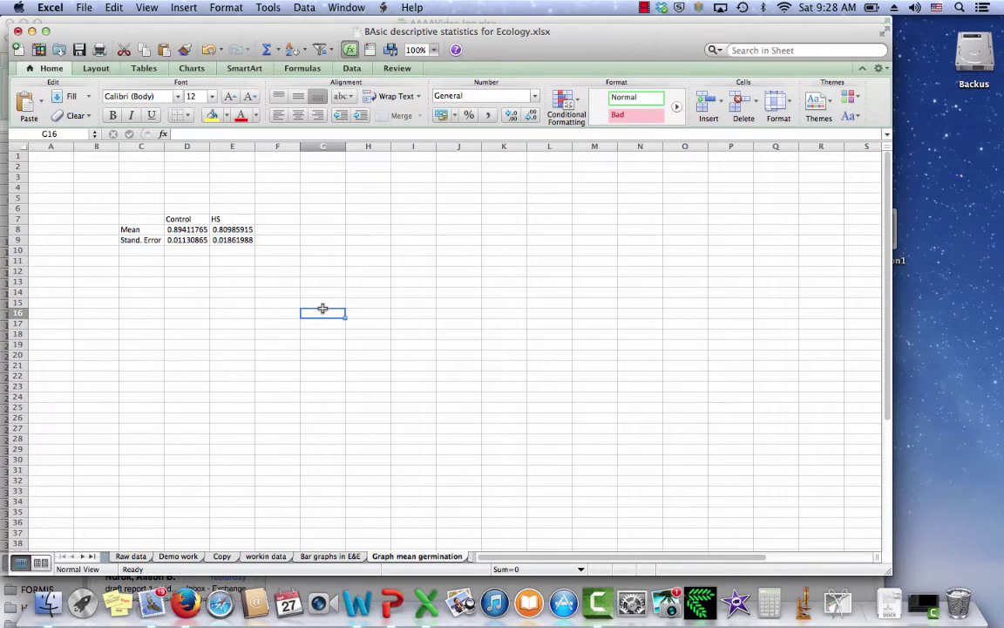
Insert an empty 2-D clustered column chart and place it beside the table, starting around row 3.
left_click(371, 228)
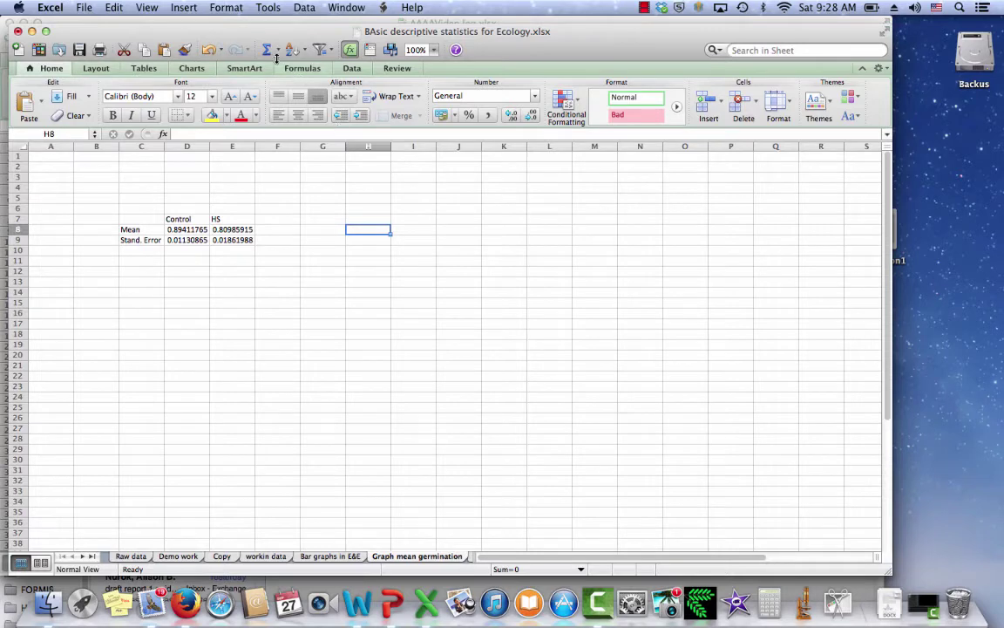
left_click(184, 8)
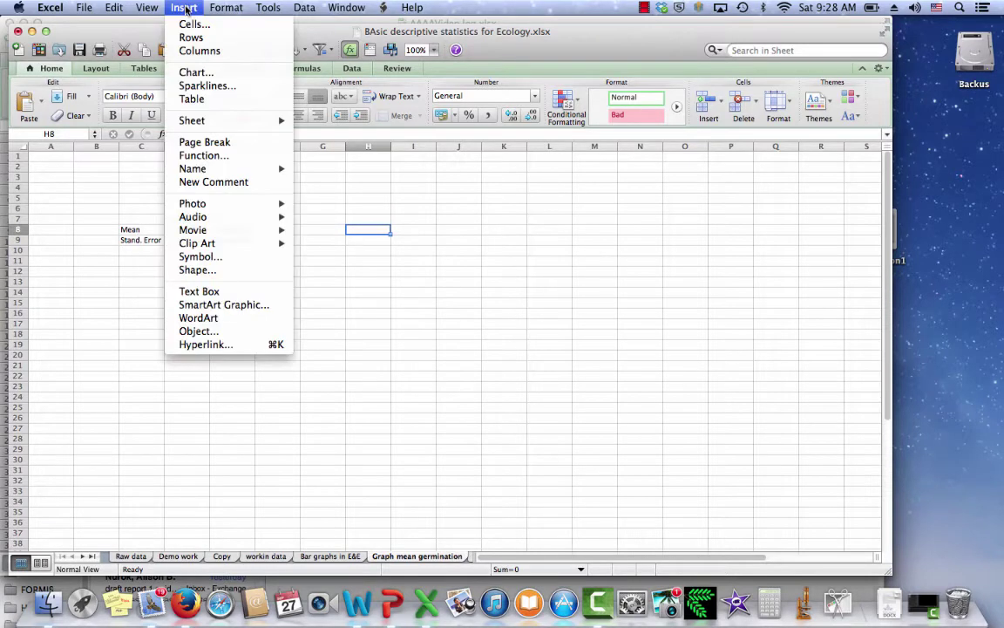
left_click(187, 73)
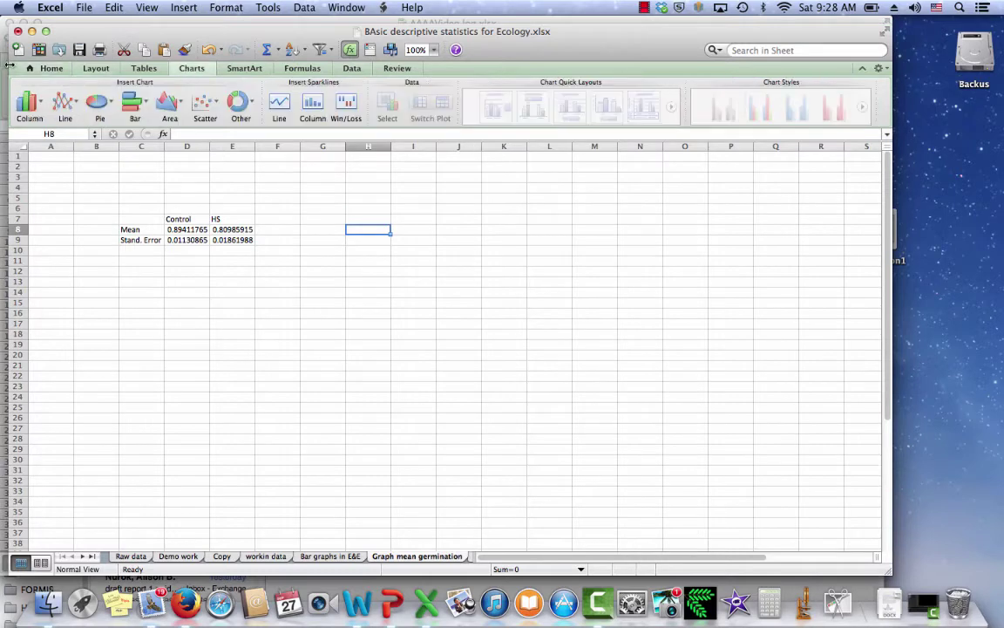
left_click(30, 102)
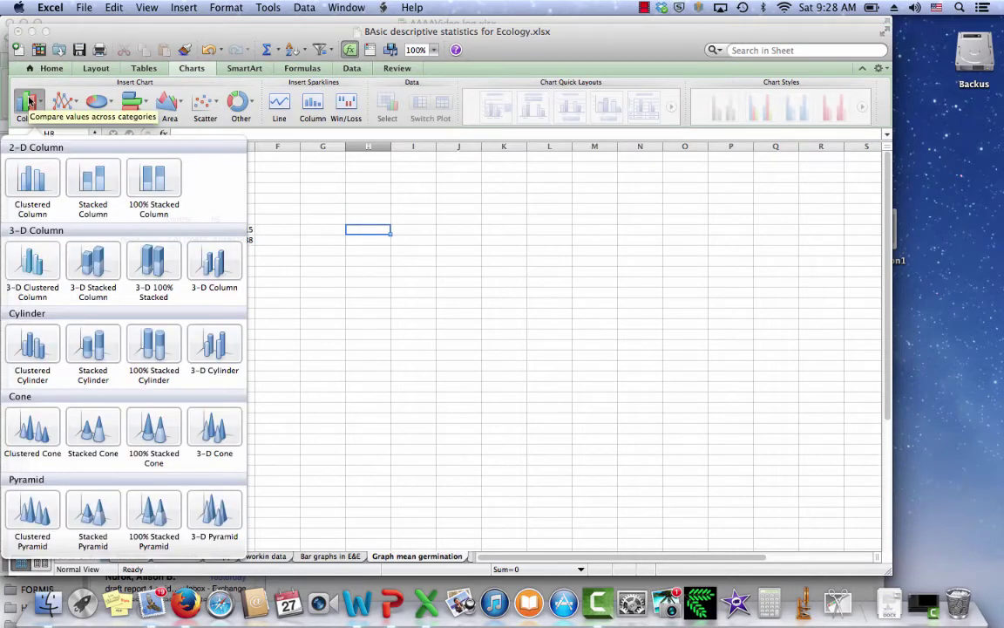
left_click(27, 173)
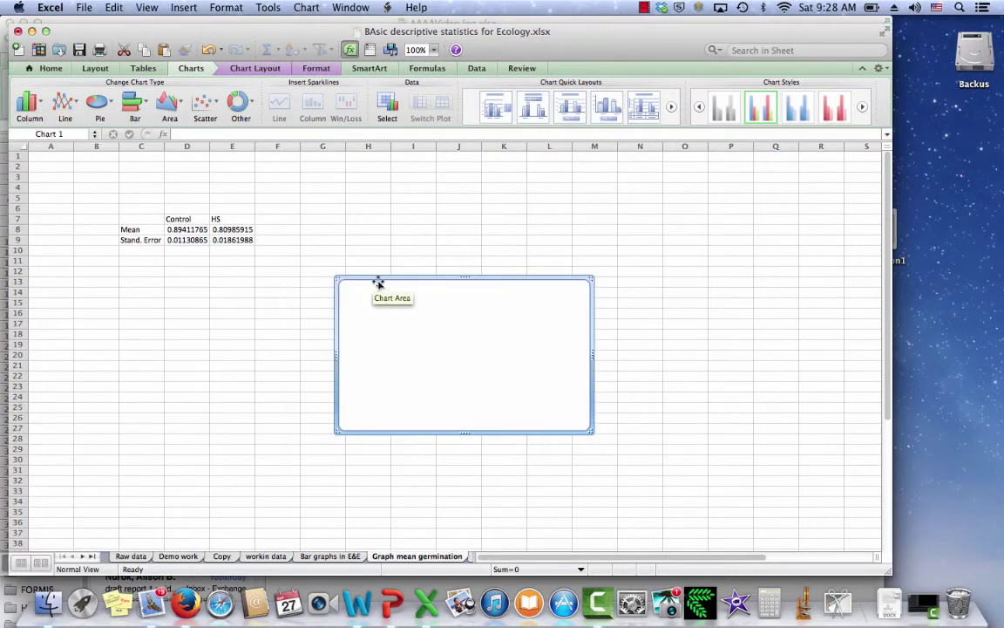
left_click_drag(378, 279, 340, 183)
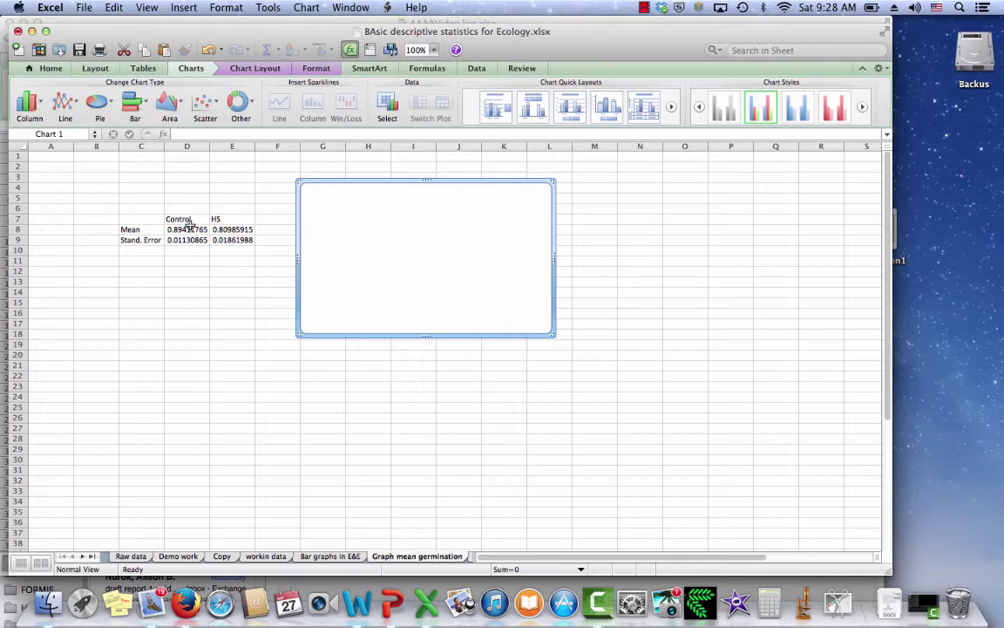
Add a series to the chart's source data with the Control and HS means in D8:E8 as Y values.
left_click(301, 8)
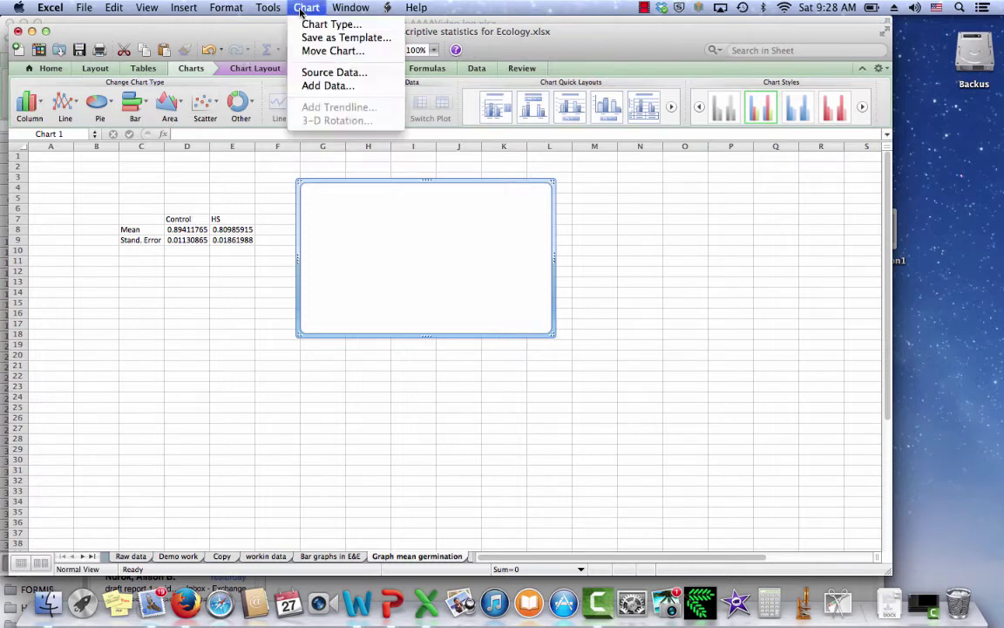
left_click(307, 73)
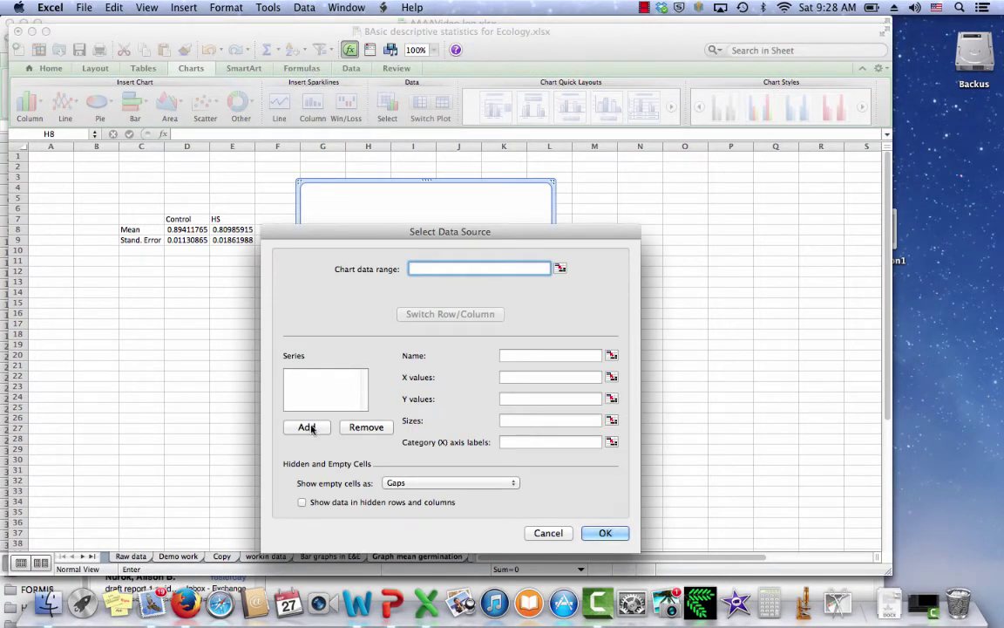
left_click(307, 427)
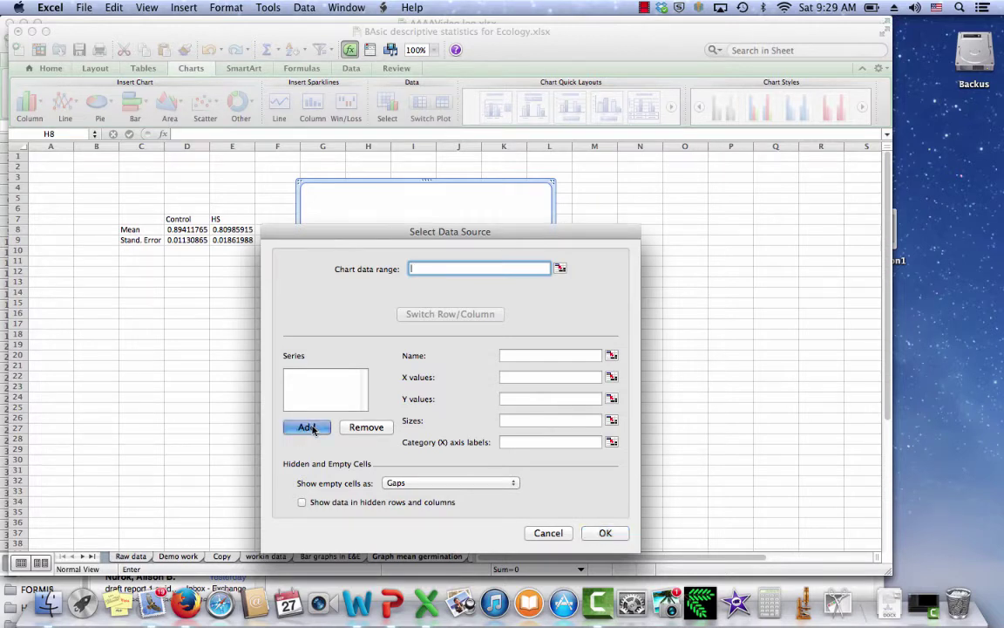
left_click(527, 398)
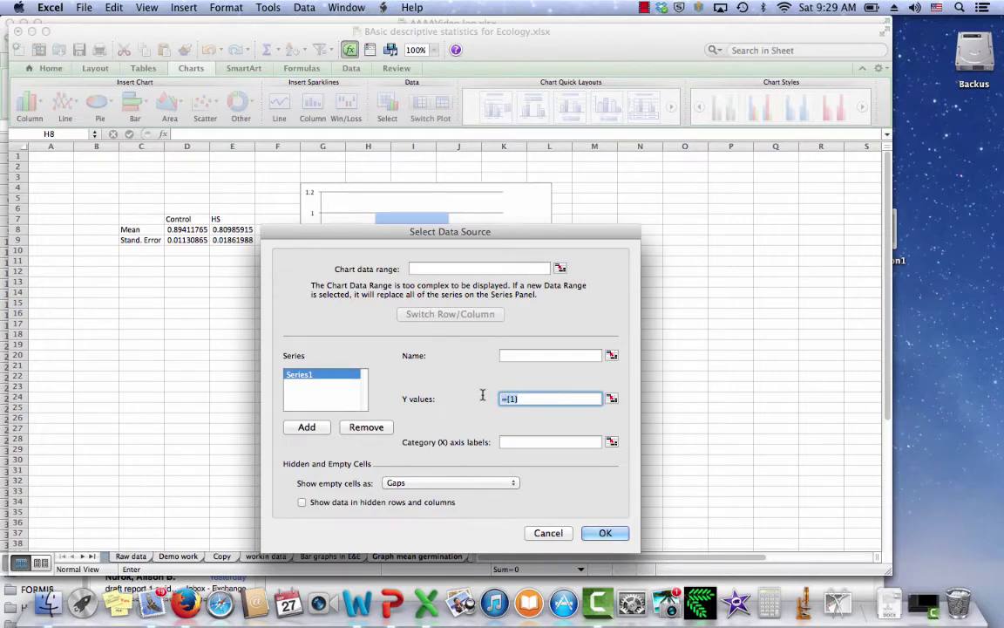
key("BackSpace")
left_click_drag(347, 231, 441, 212)
left_click(216, 218)
left_click_drag(202, 227, 219, 225)
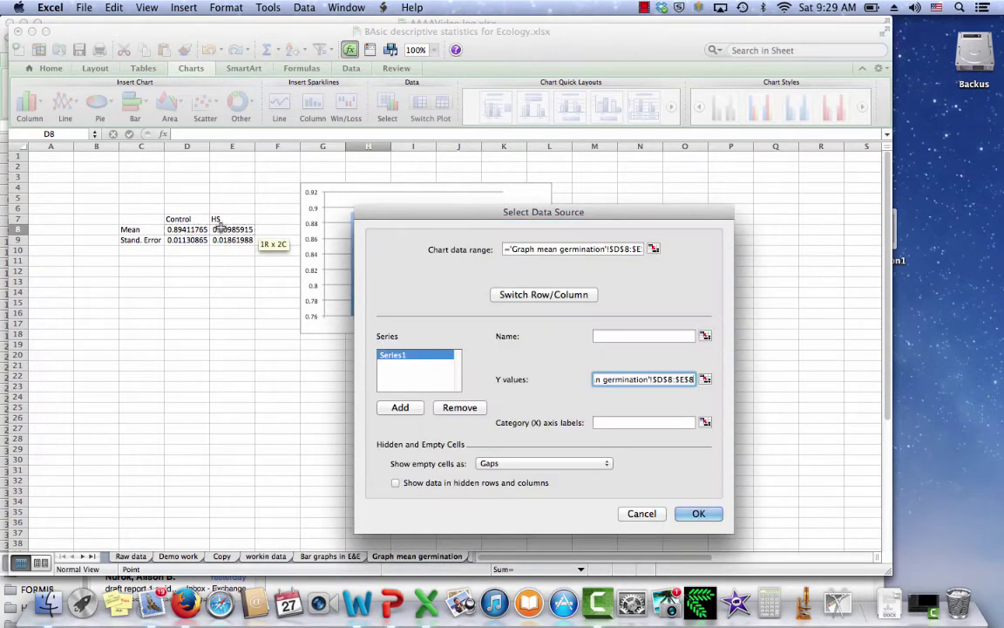
Set the chart's category axis labels to the Control and HS headers in D7:E7 and apply the data source.
left_click(600, 422)
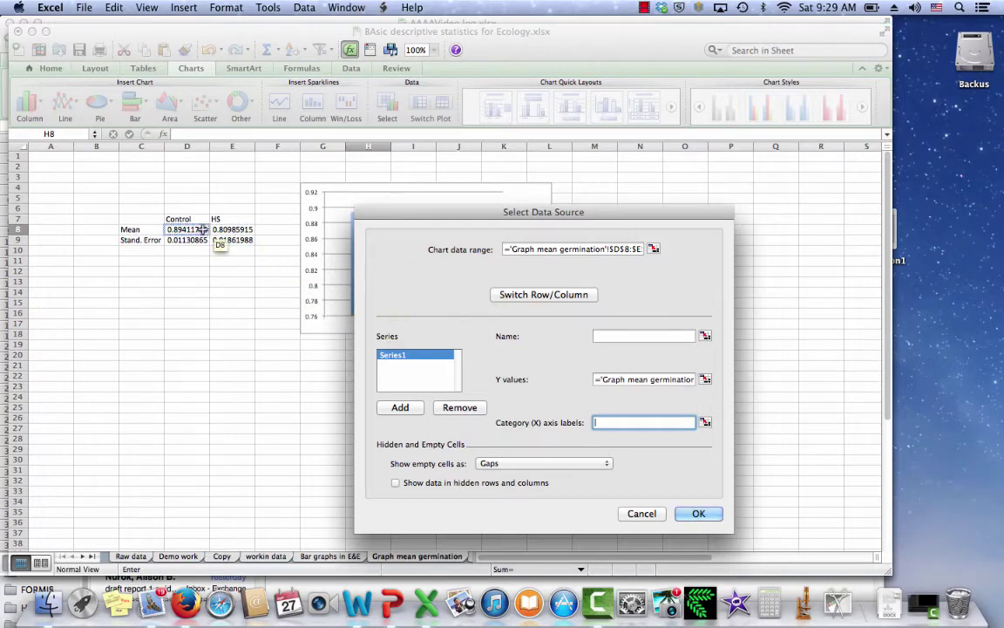
left_click_drag(189, 218, 217, 219)
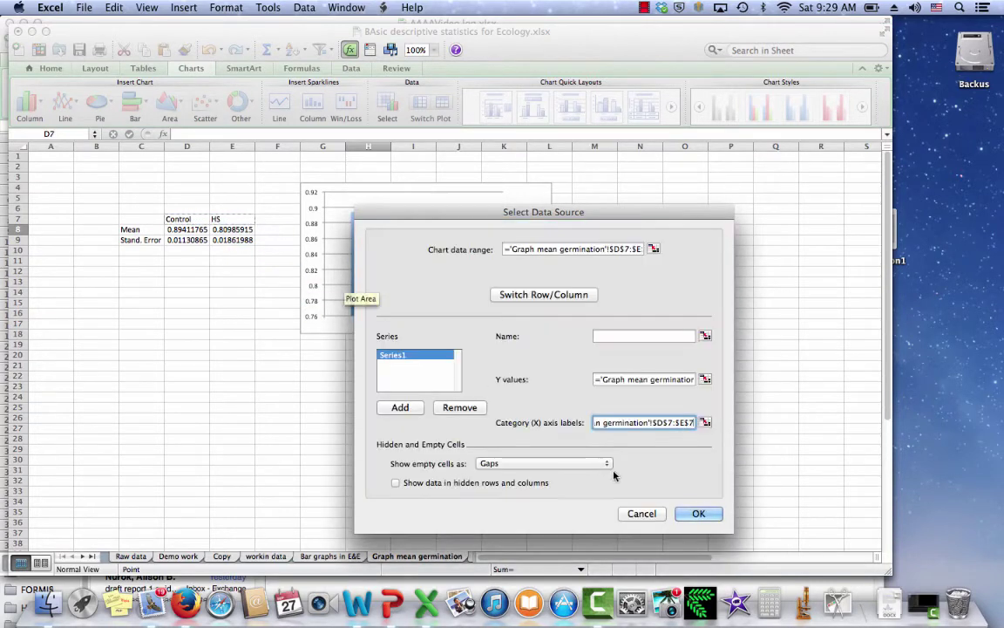
left_click(699, 513)
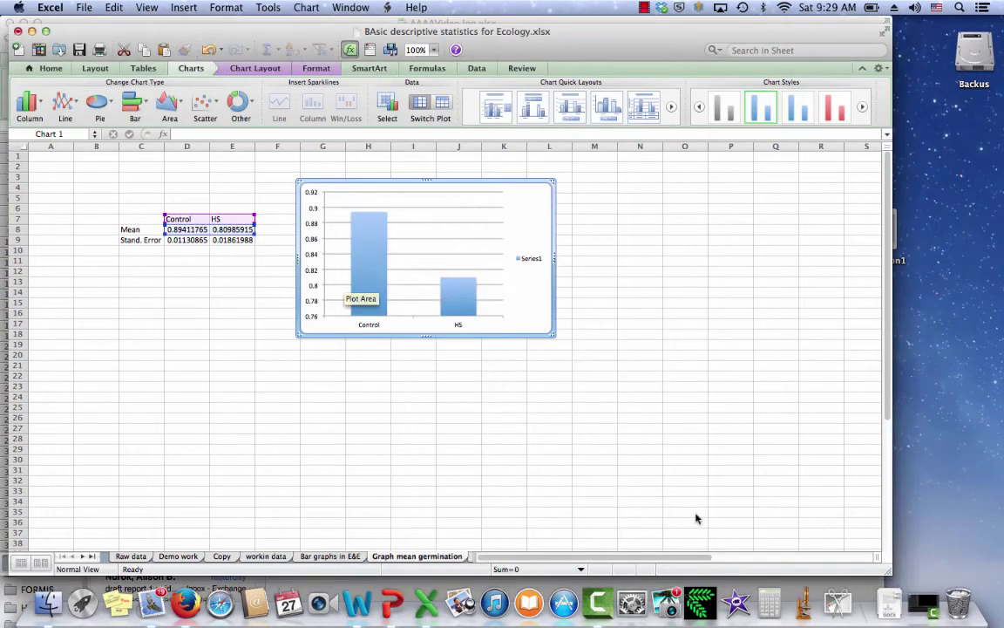
Add Y error bars in both directions to the Control and HS column series, using a custom error amount.
mouse_move(369, 253)
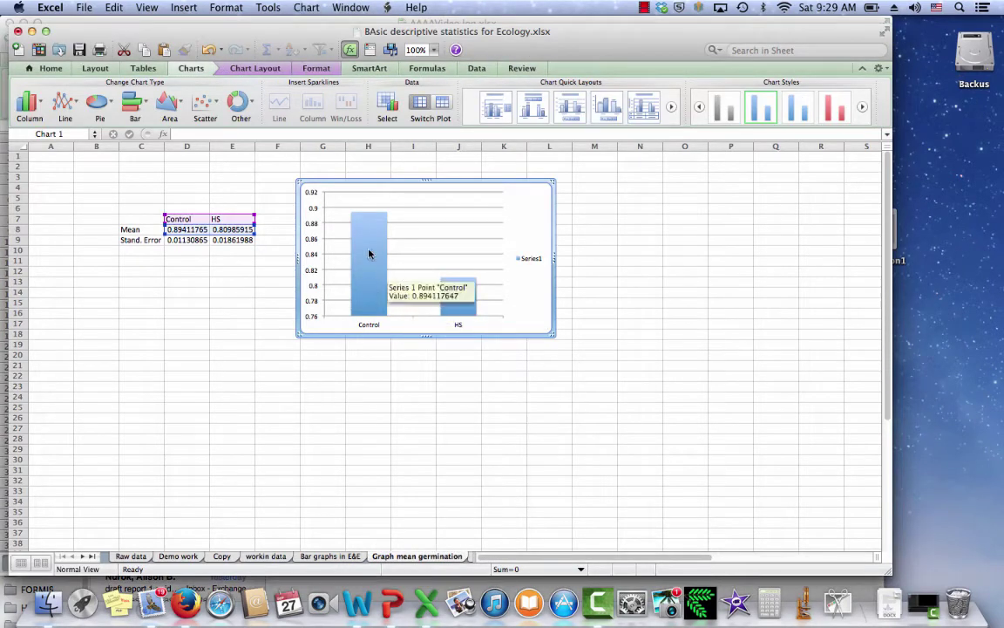
mouse_move(453, 294)
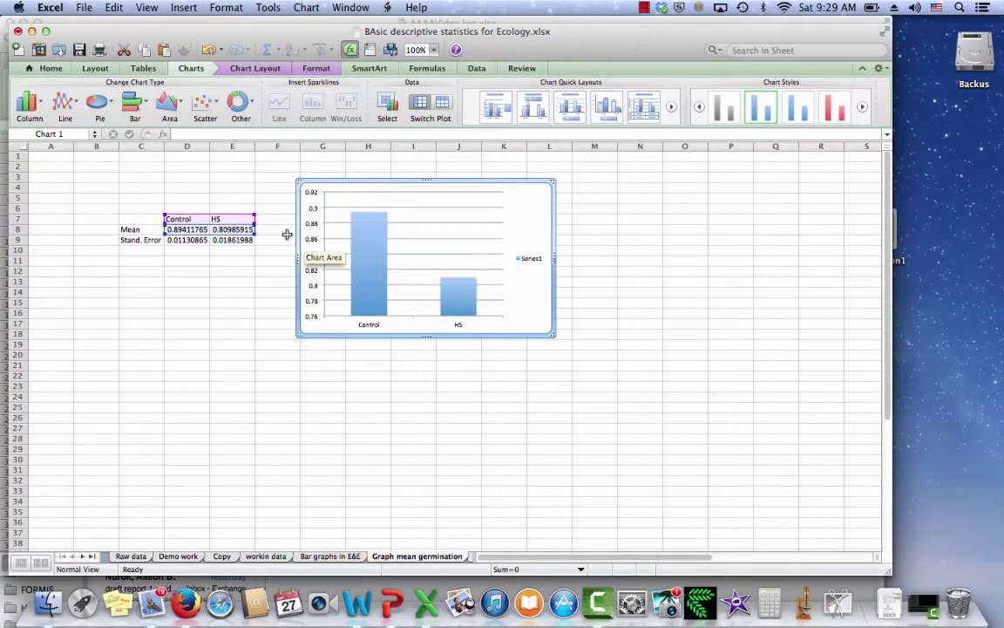
left_click(363, 241)
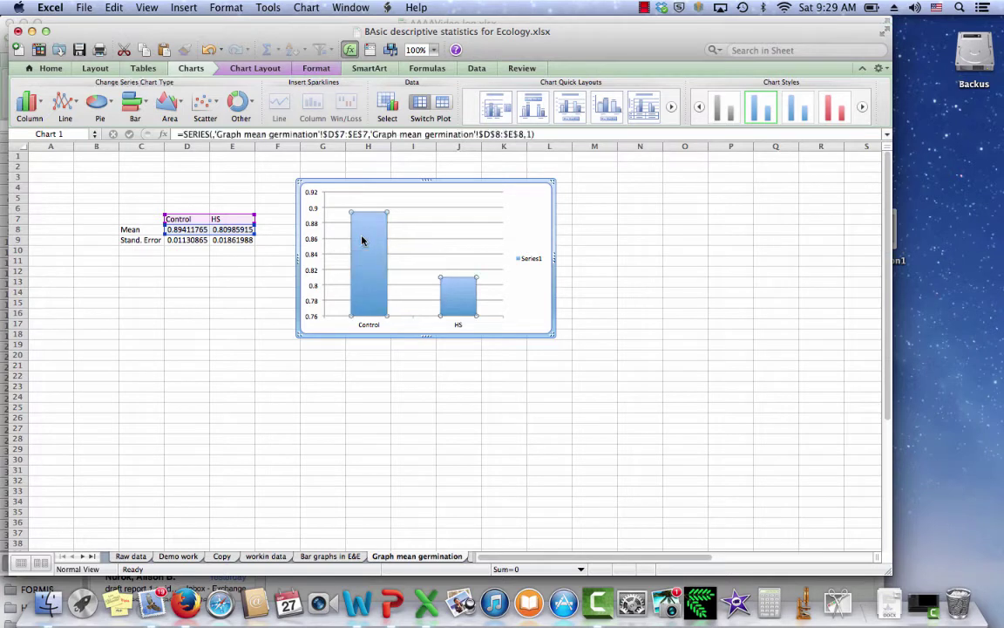
left_click(228, 8)
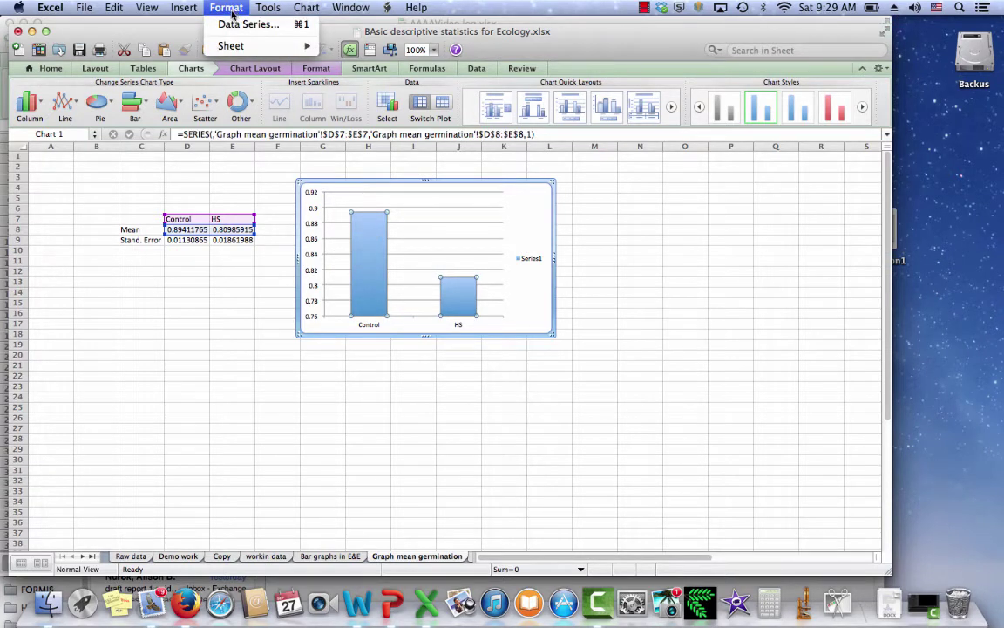
left_click(232, 25)
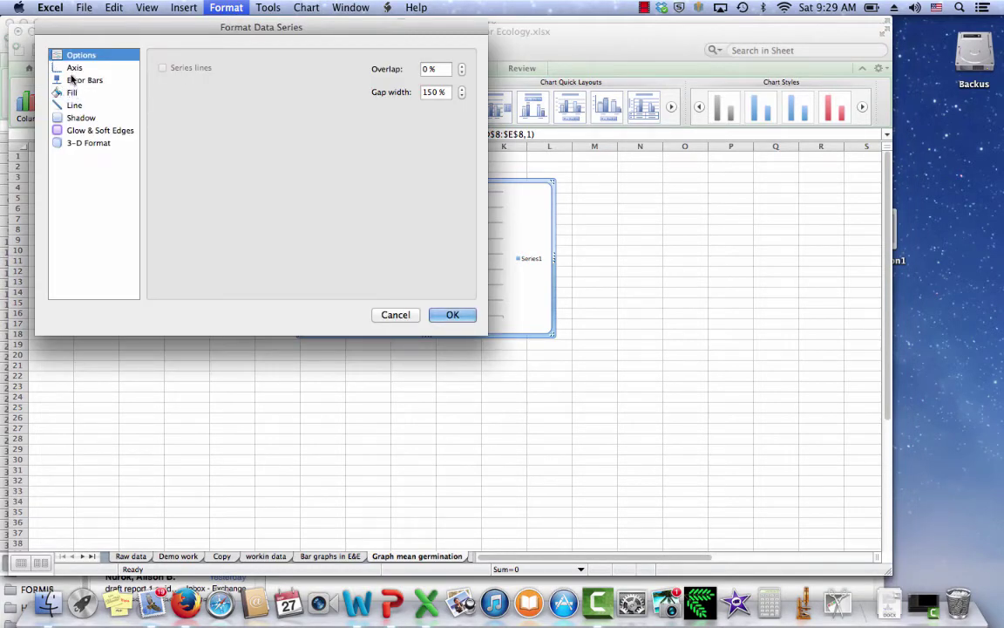
left_click(73, 79)
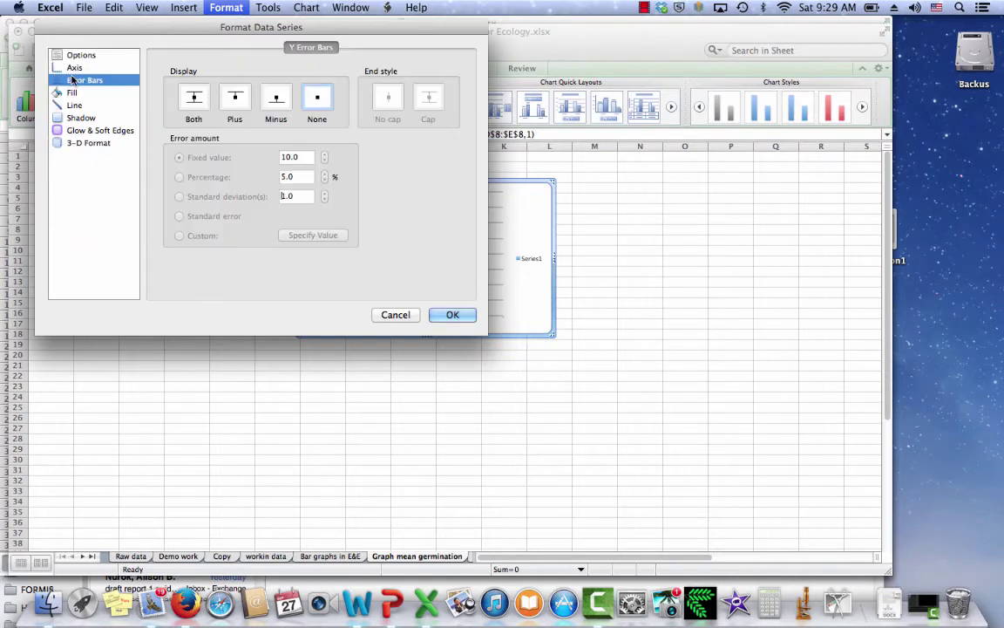
left_click(195, 97)
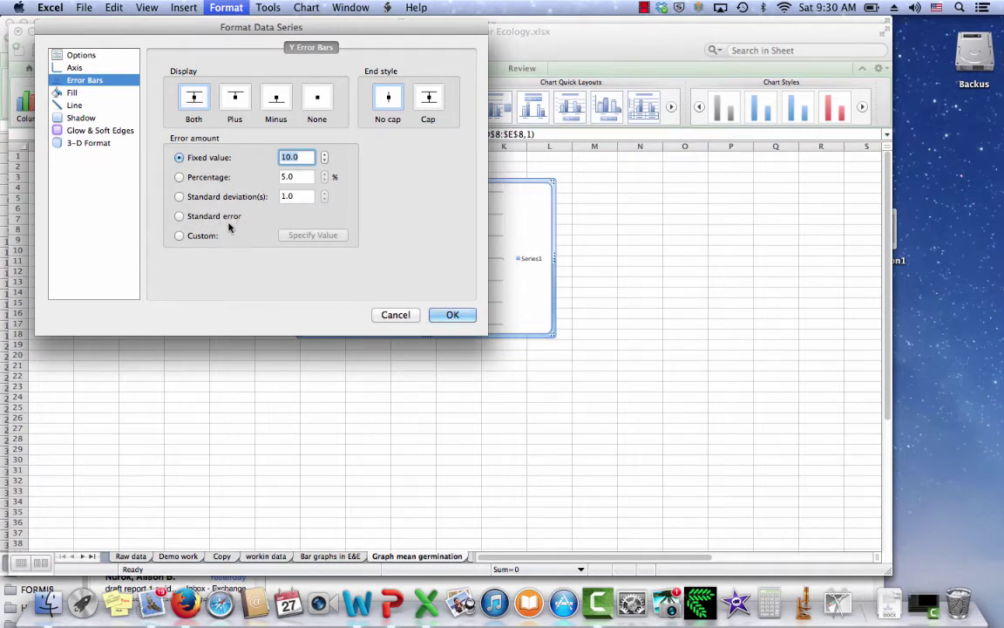
left_click(178, 237)
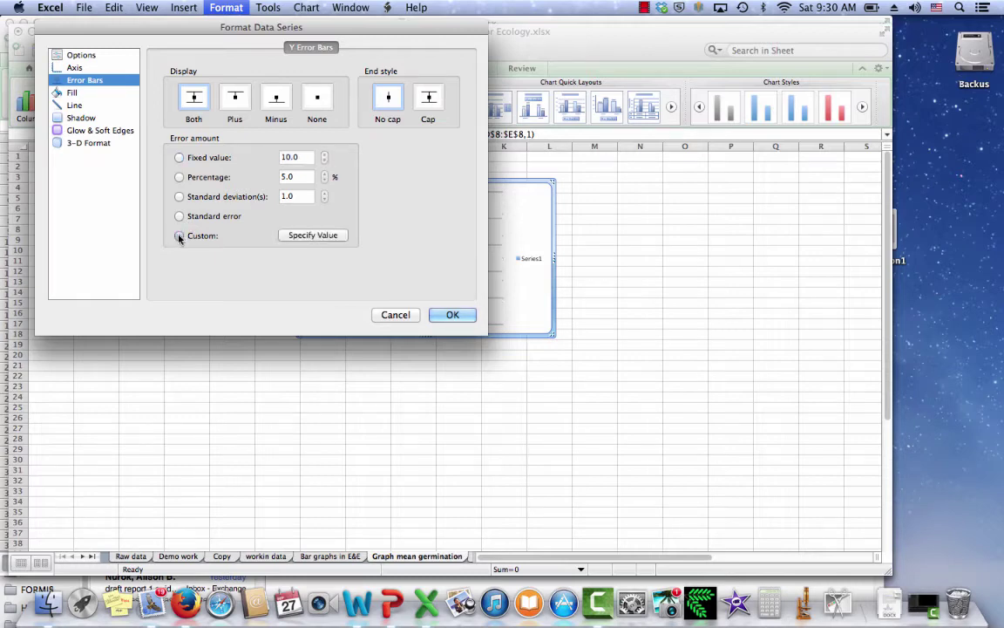
Set both the positive and negative custom error values to the standard errors in D9:E9 and apply the error bars.
left_click(286, 237)
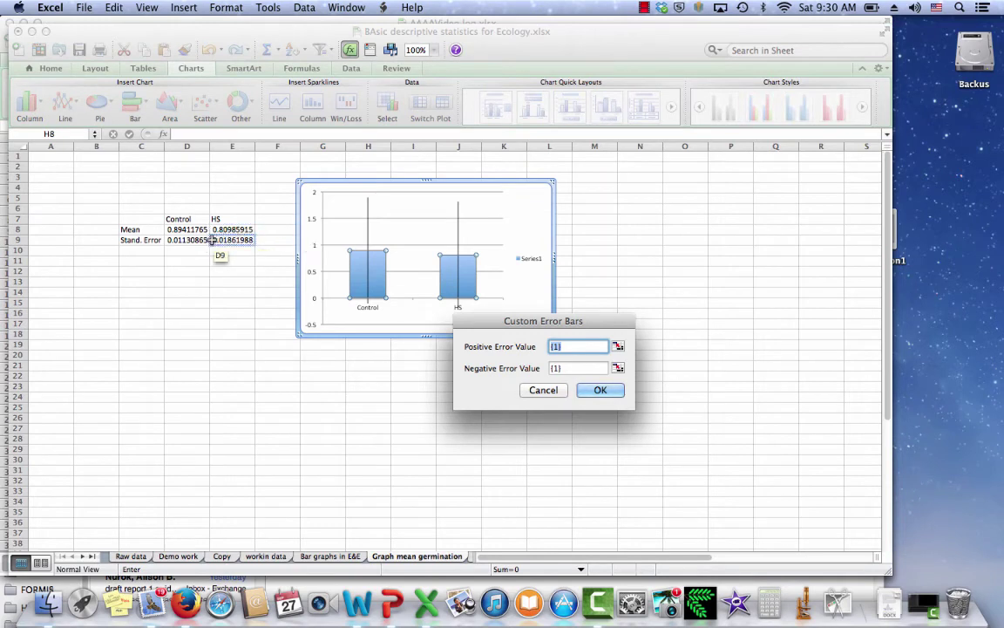
left_click_drag(189, 239, 214, 242)
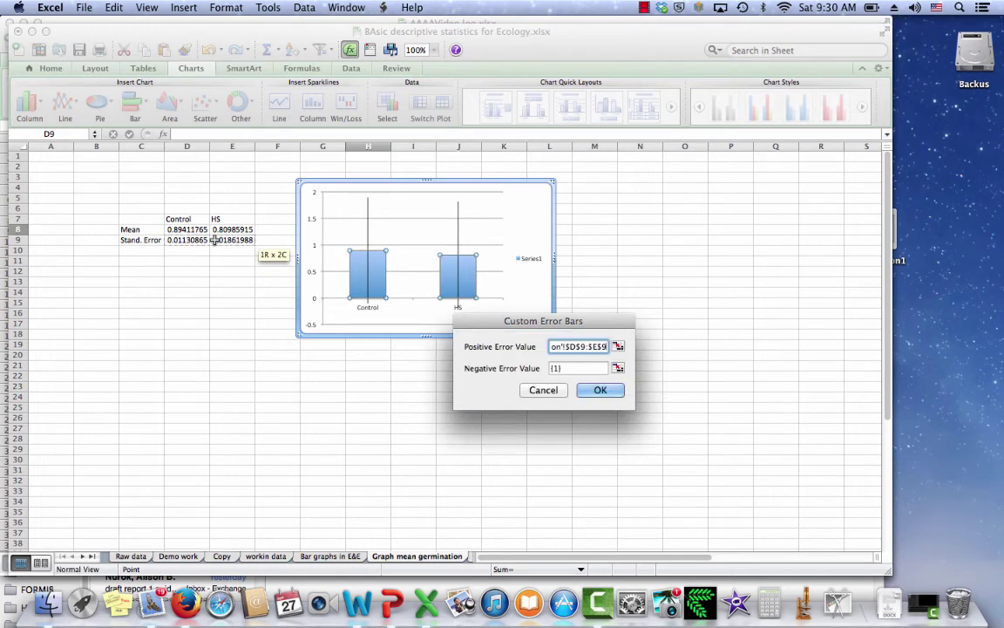
left_click(546, 368)
key("BackSpace")
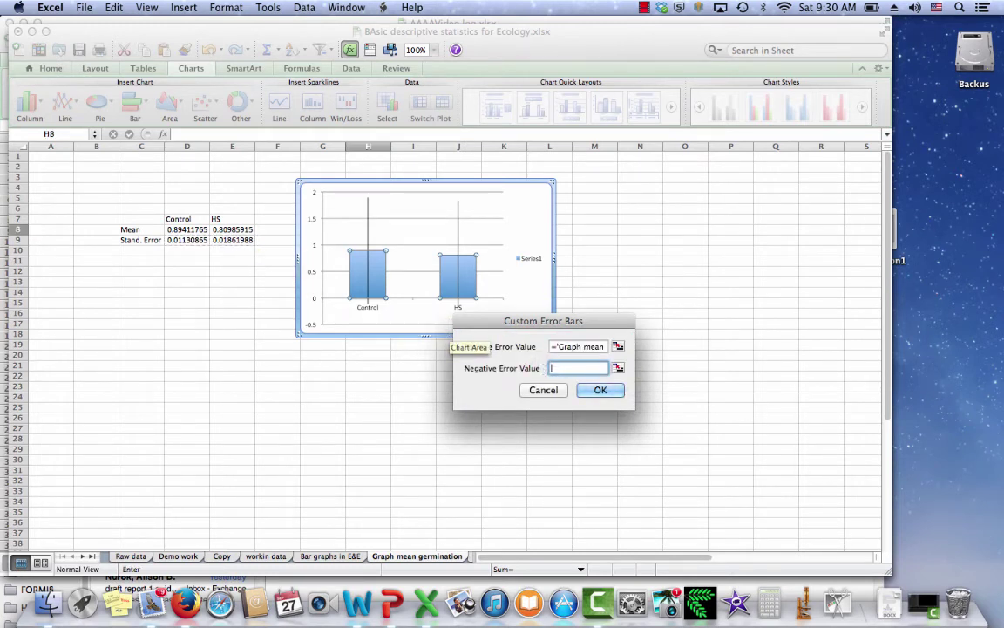
left_click(197, 244)
left_click_drag(197, 243, 214, 243)
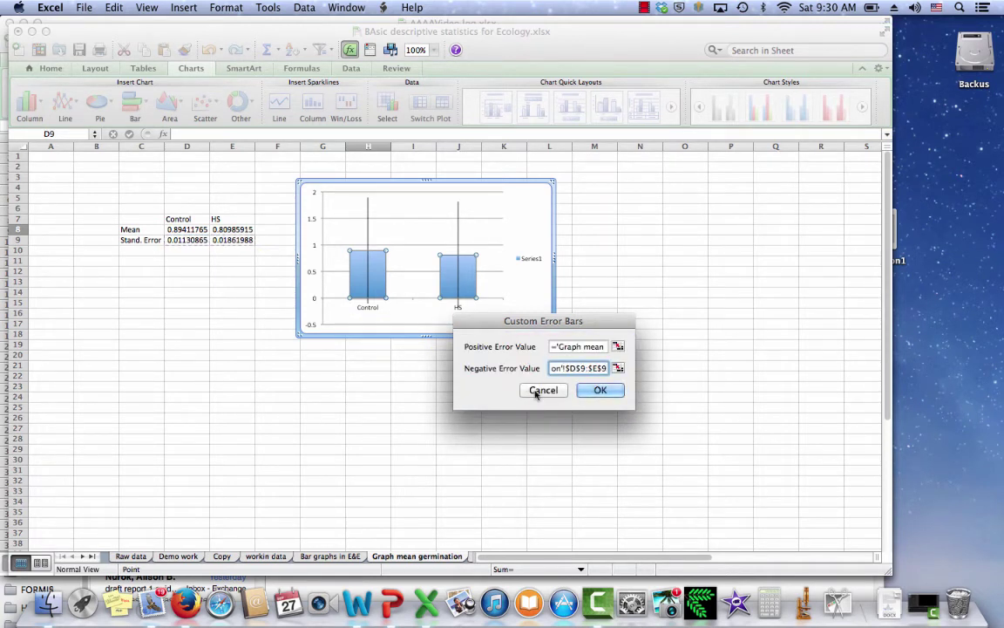
left_click(594, 390)
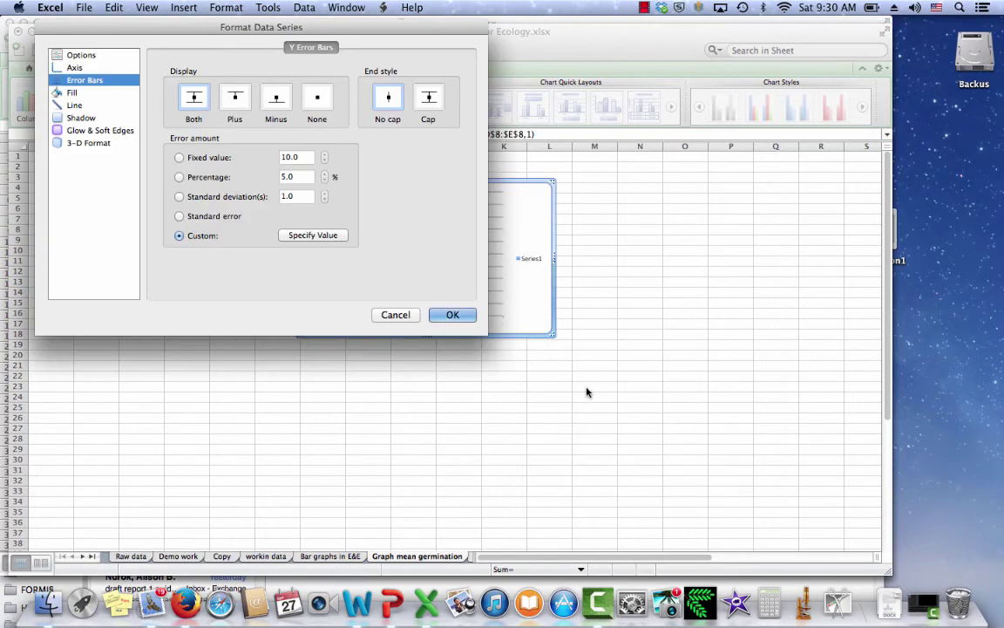
left_click(456, 316)
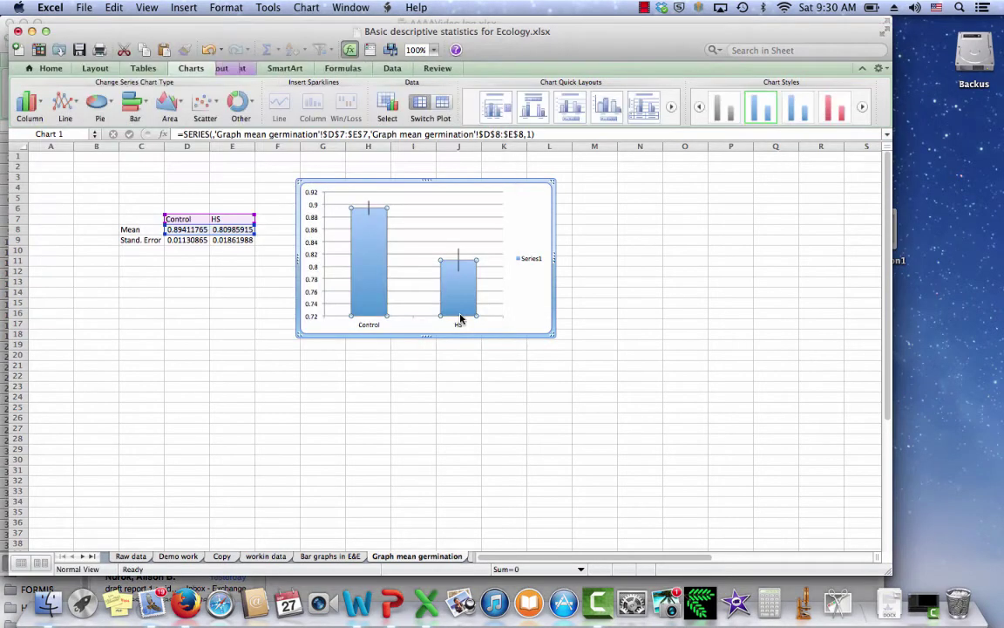
left_click(648, 399)
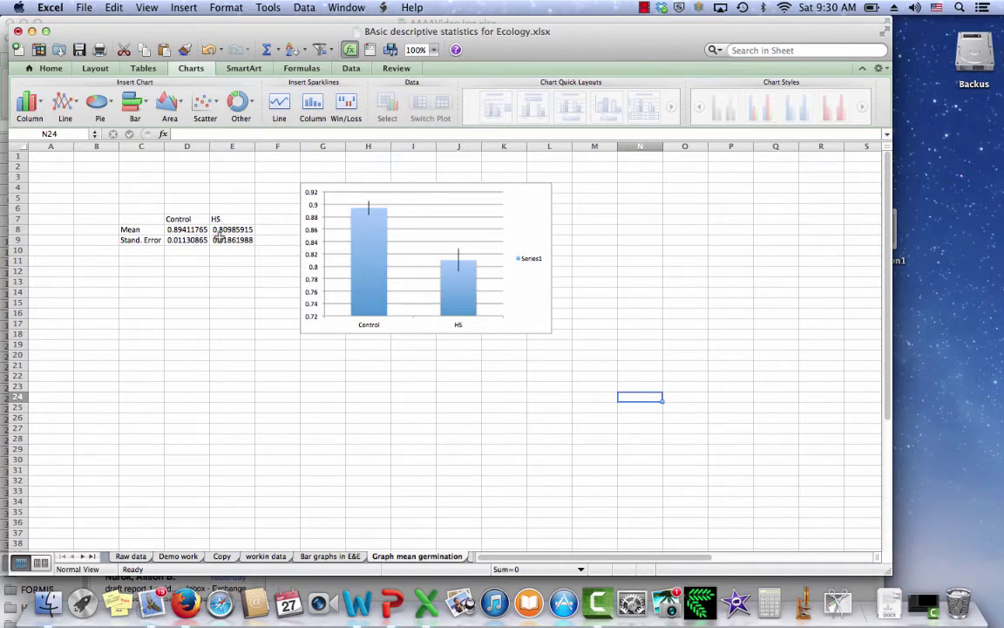
Delete the Series1 legend from the chart.
mouse_move(366, 218)
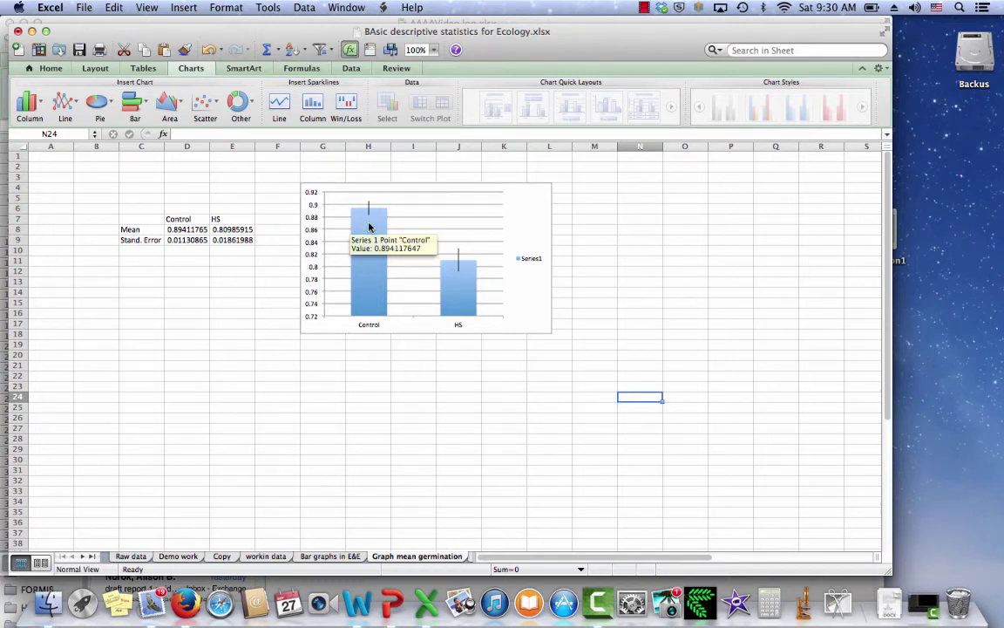
mouse_move(451, 263)
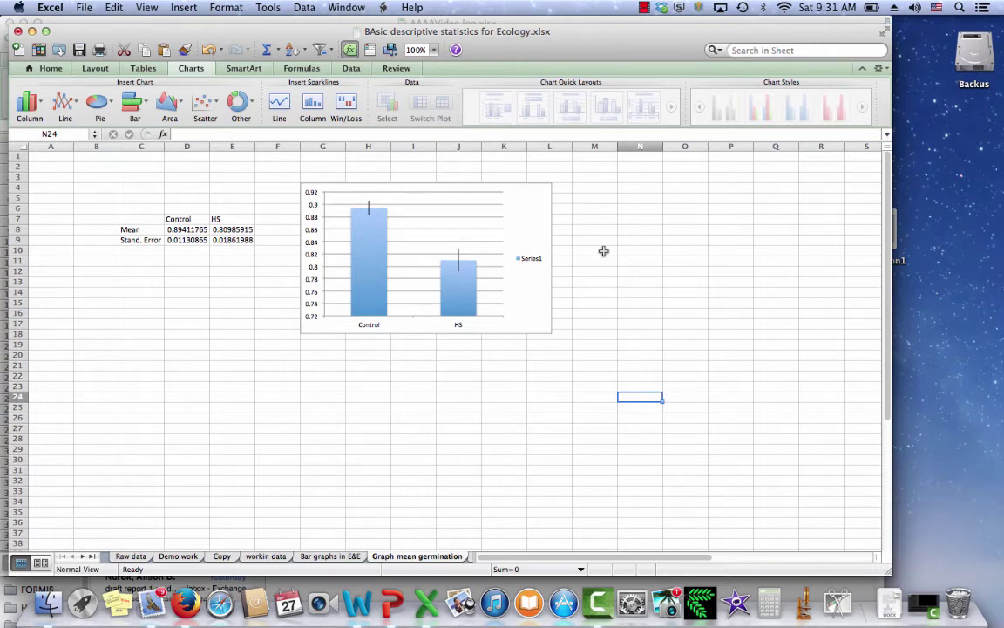
left_click(539, 261)
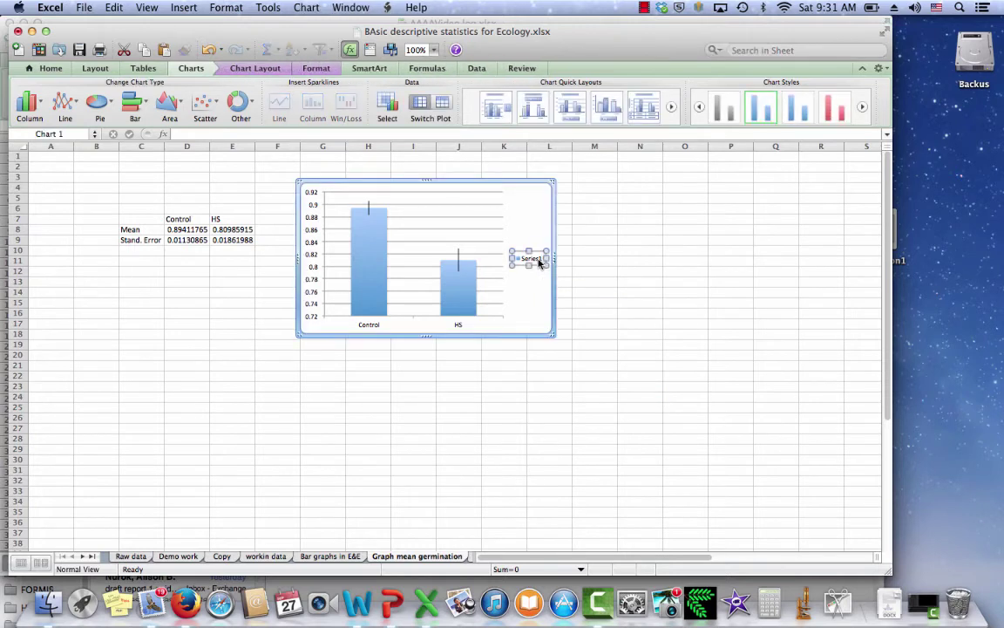
key("Delete")
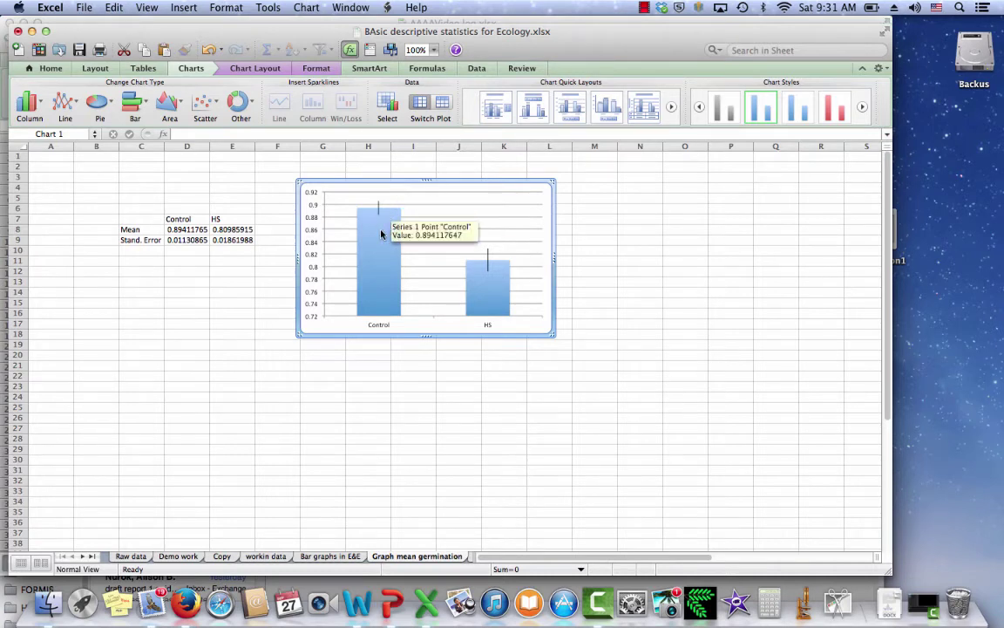
Add a horizontal axis title below the chart's category axis reading "Treatment".
left_click(271, 69)
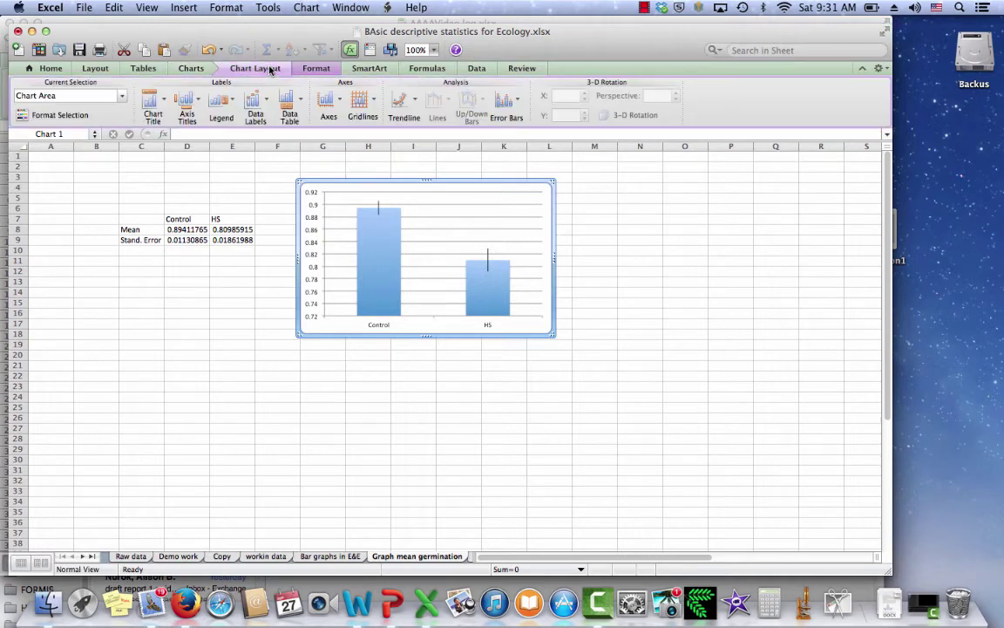
left_click(199, 105)
mouse_move(231, 121)
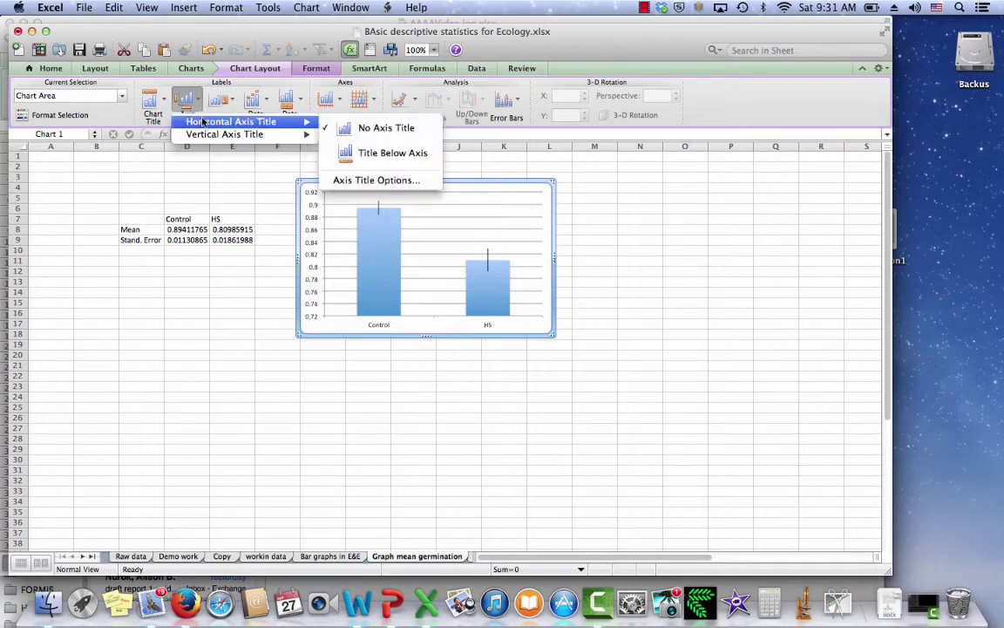
left_click(333, 152)
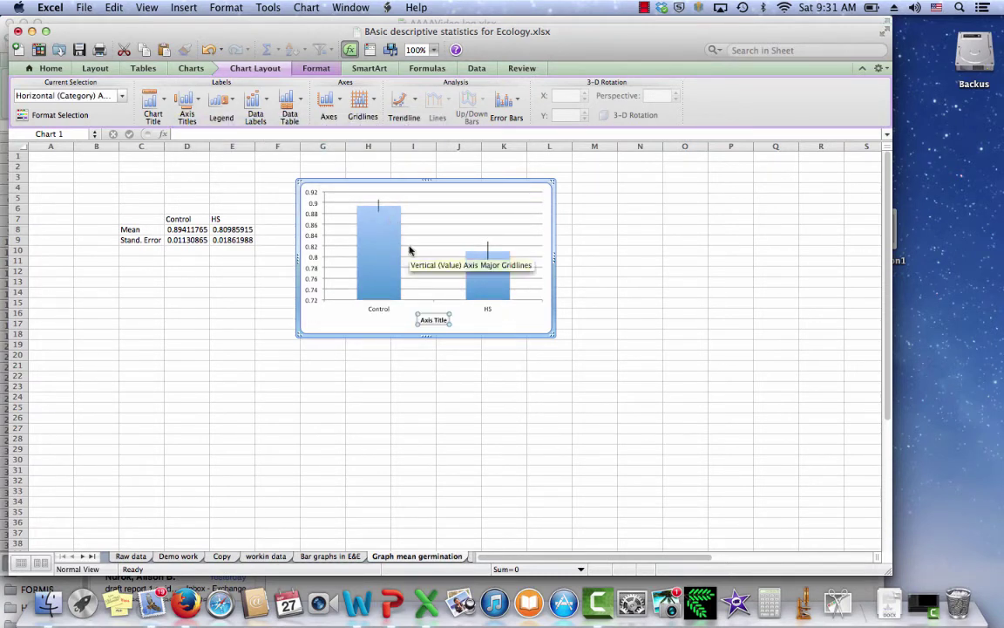
type("Treatment")
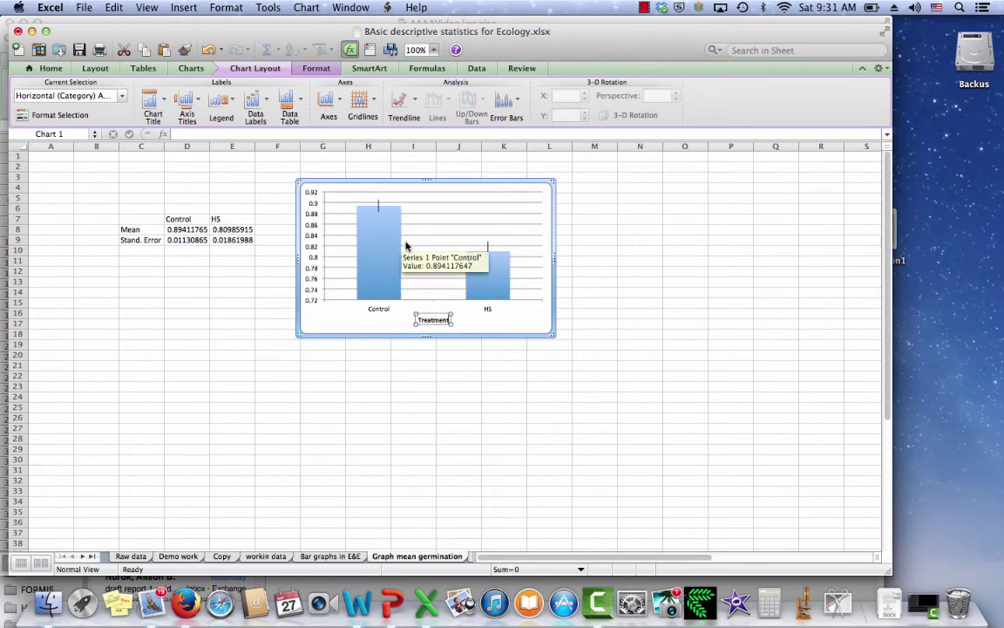
Add a rotated vertical axis title to the chart reading "Mean Proportion Germination".
left_click(184, 101)
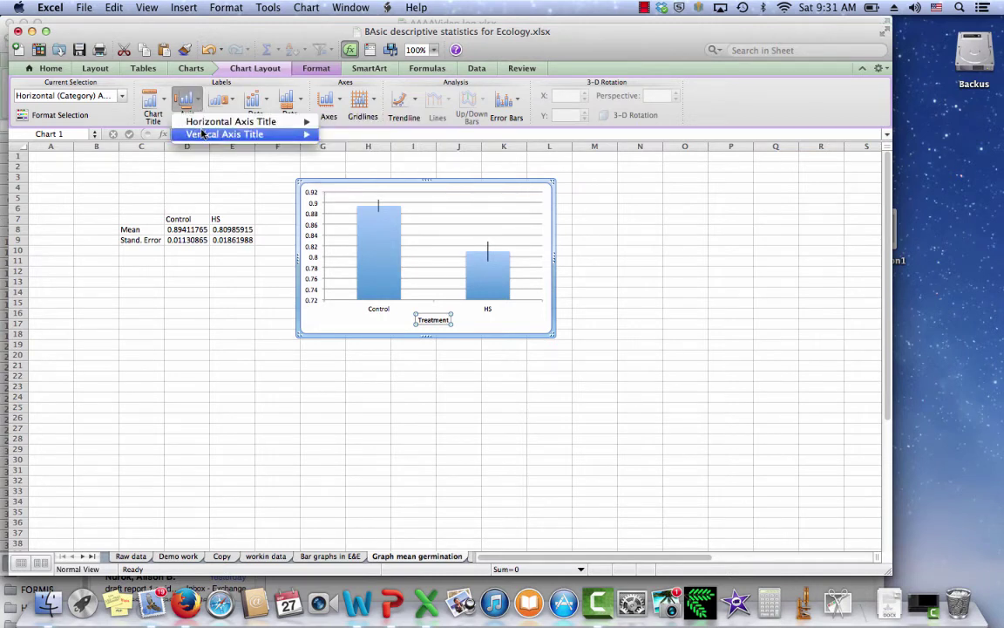
mouse_move(218, 134)
left_click(339, 165)
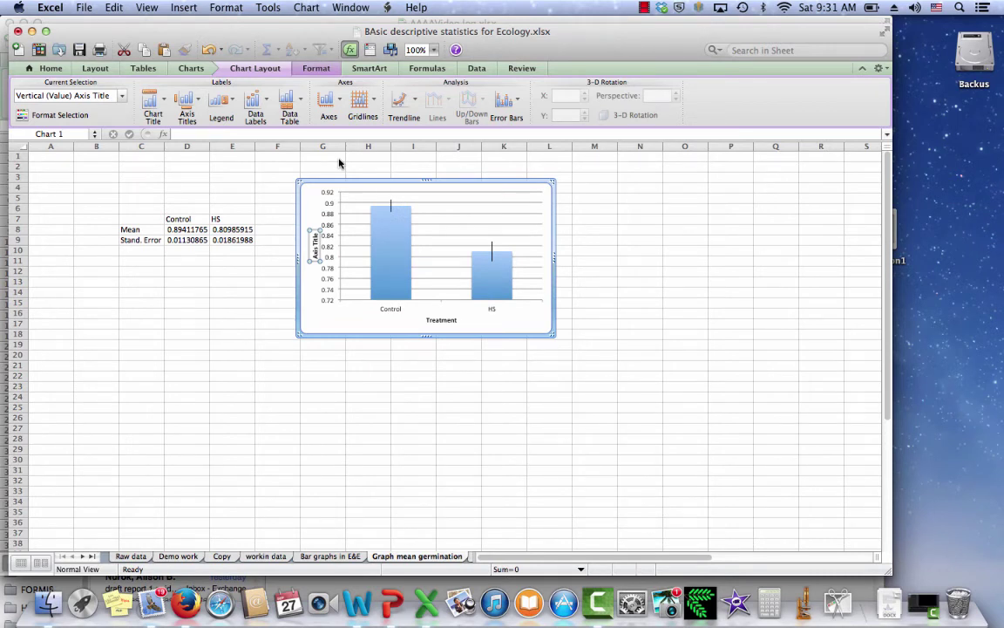
type("Mean P")
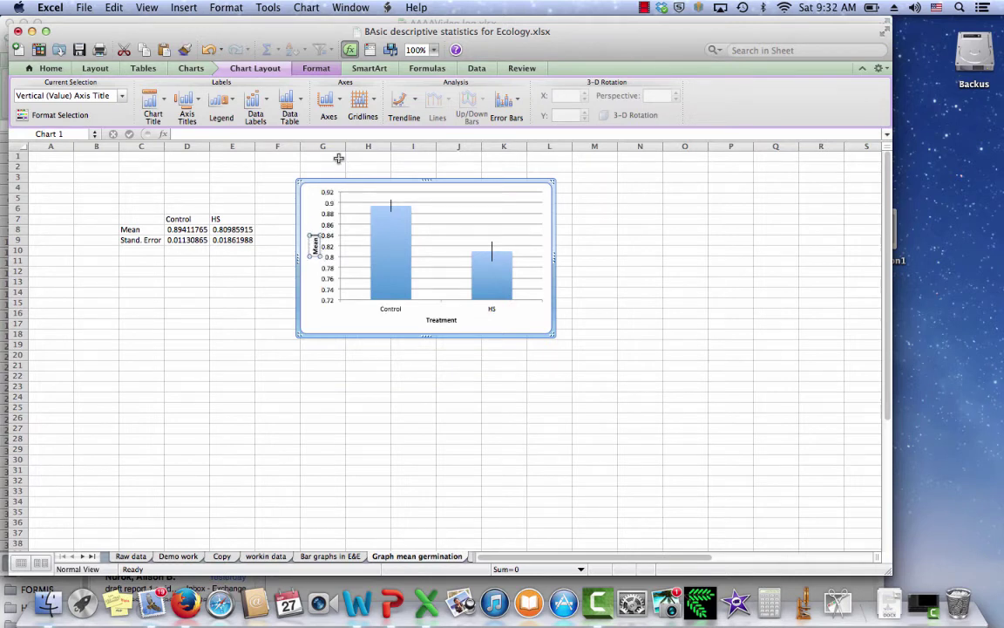
type("roportion")
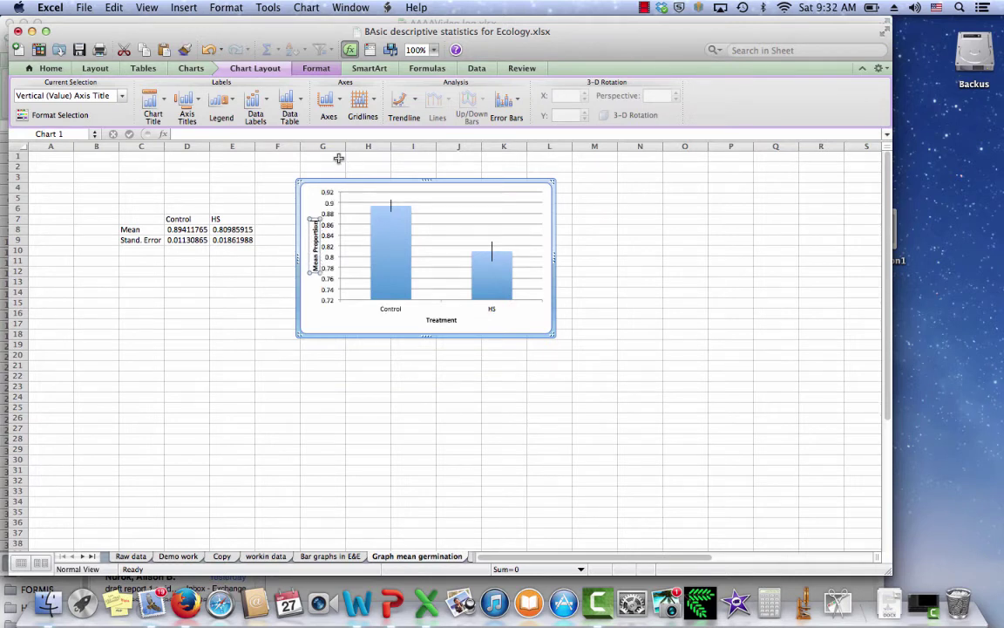
type(" Germination")
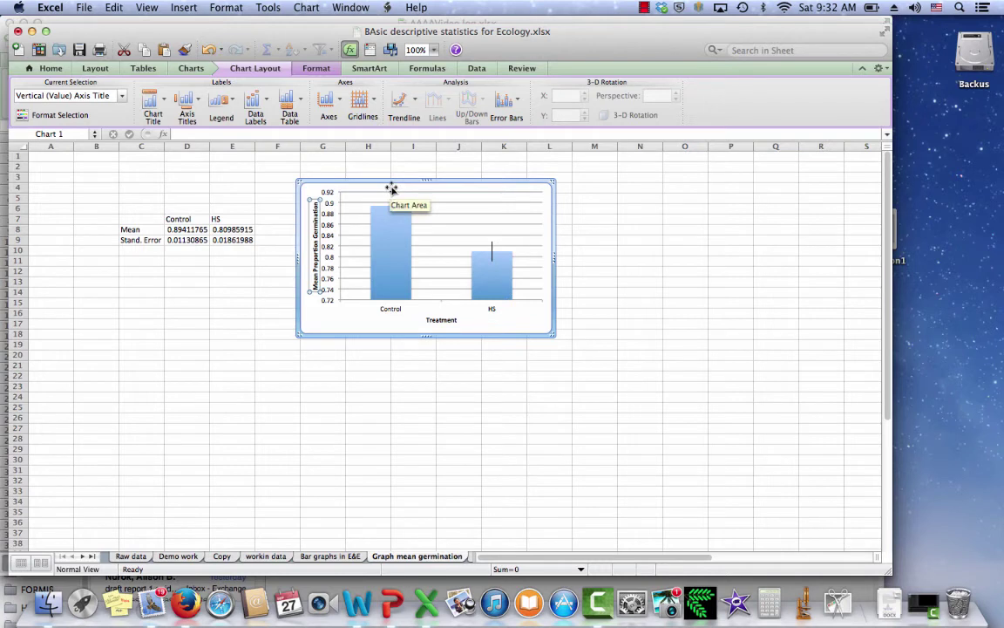
left_click(456, 395)
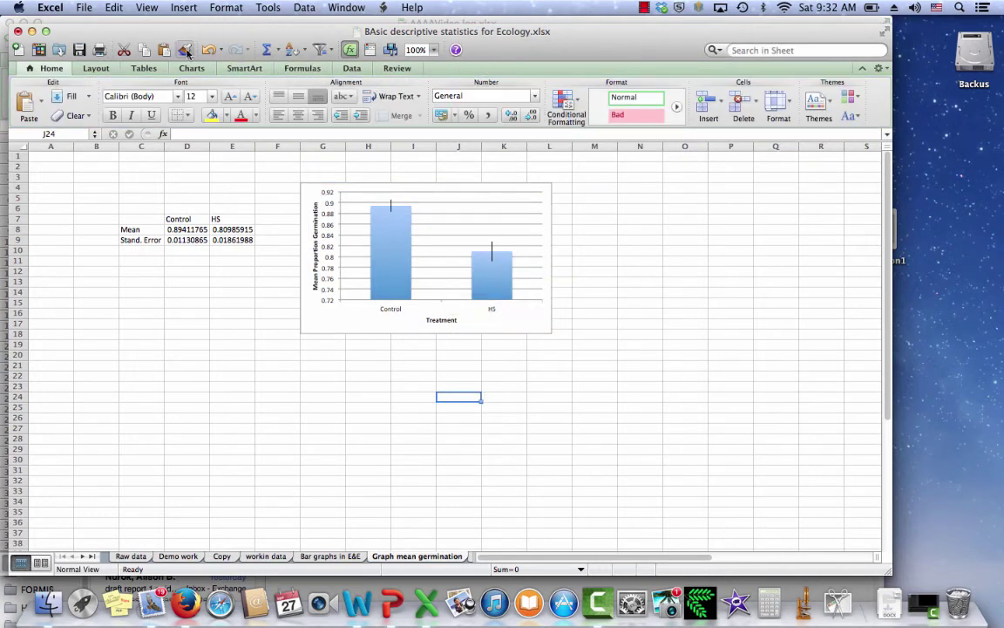
left_click(366, 191)
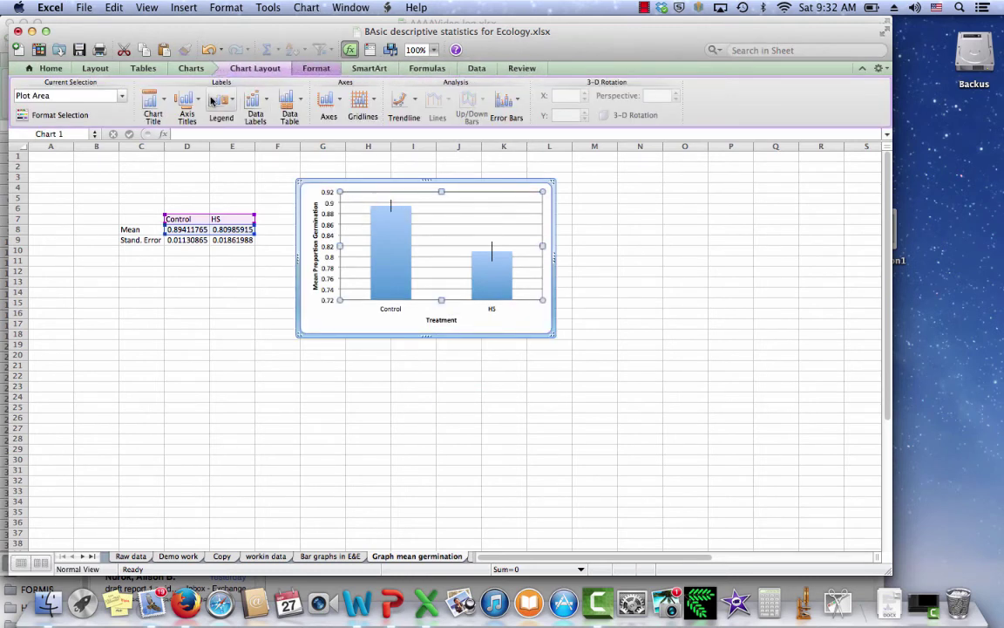
left_click(162, 102)
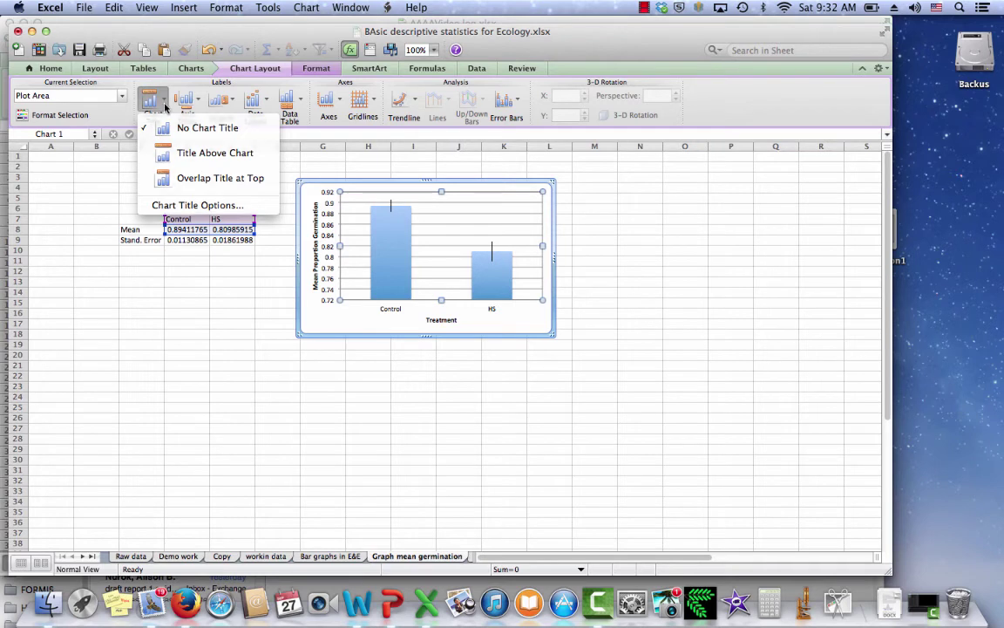
left_click(164, 106)
left_click(418, 441)
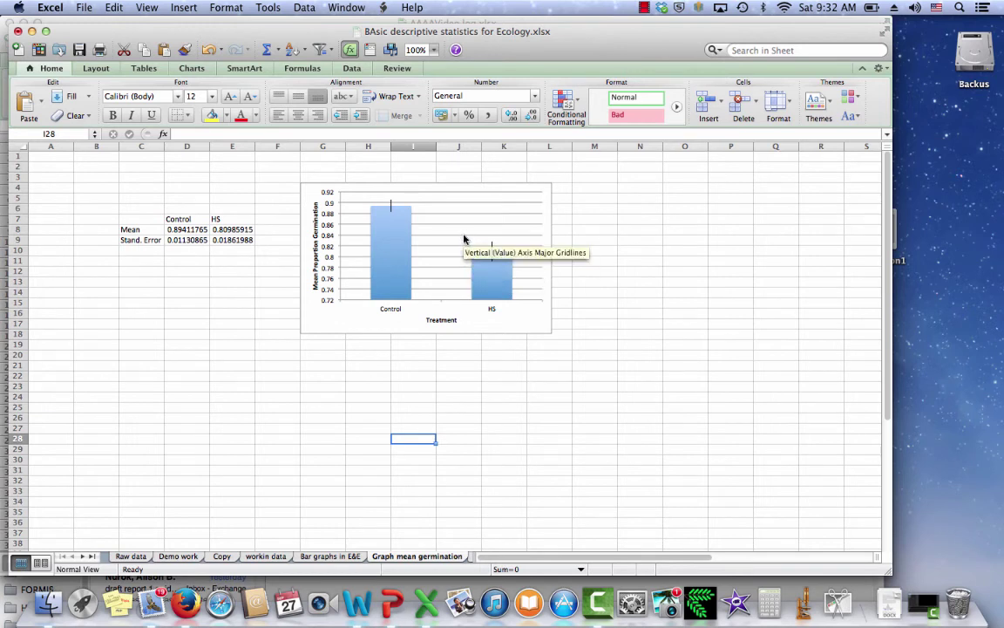
Delete the major gridlines of the vertical axis from the chart.
left_click(464, 239)
left_click(464, 238)
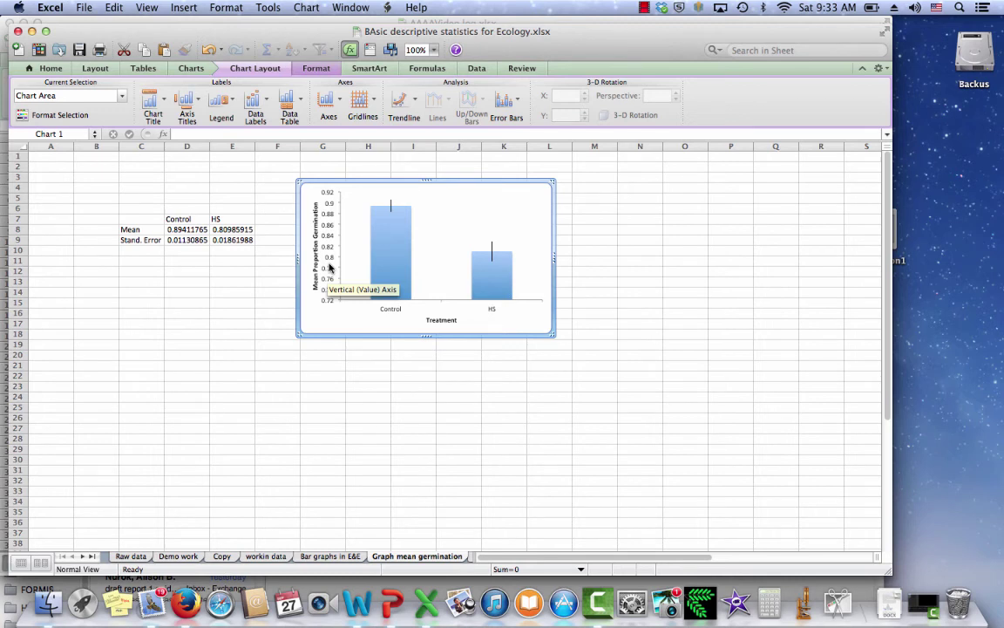
Set the minimum of the chart's vertical value axis scale to 0 and deselect the chart.
left_click(327, 270)
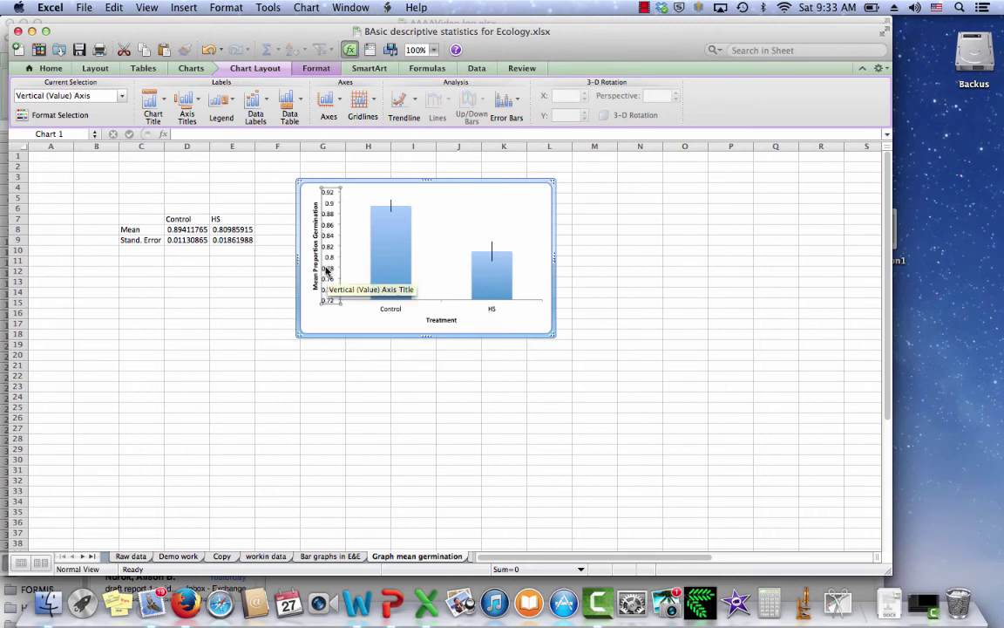
left_click(218, 8)
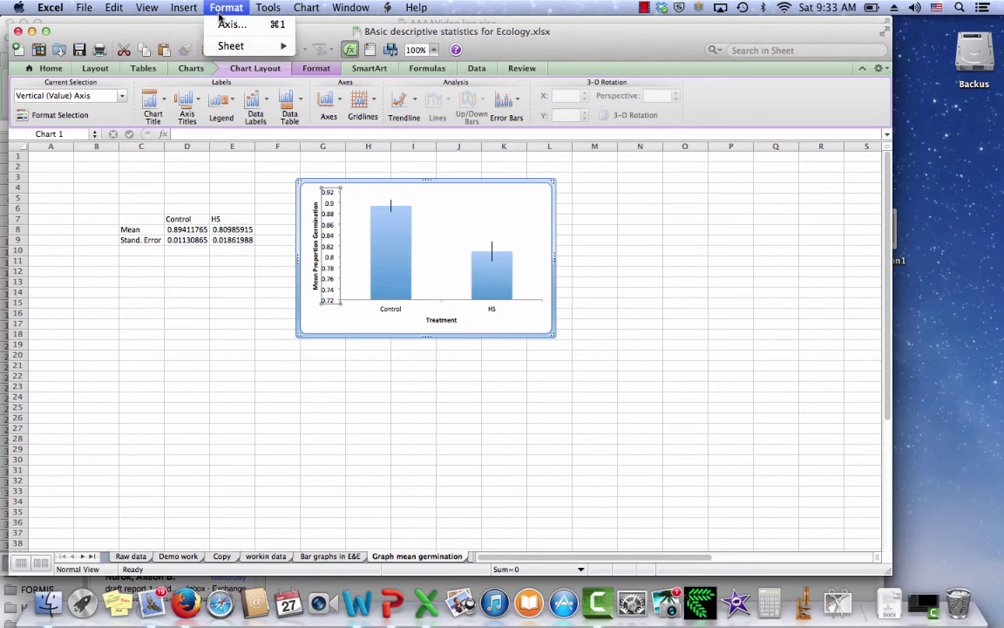
left_click(229, 24)
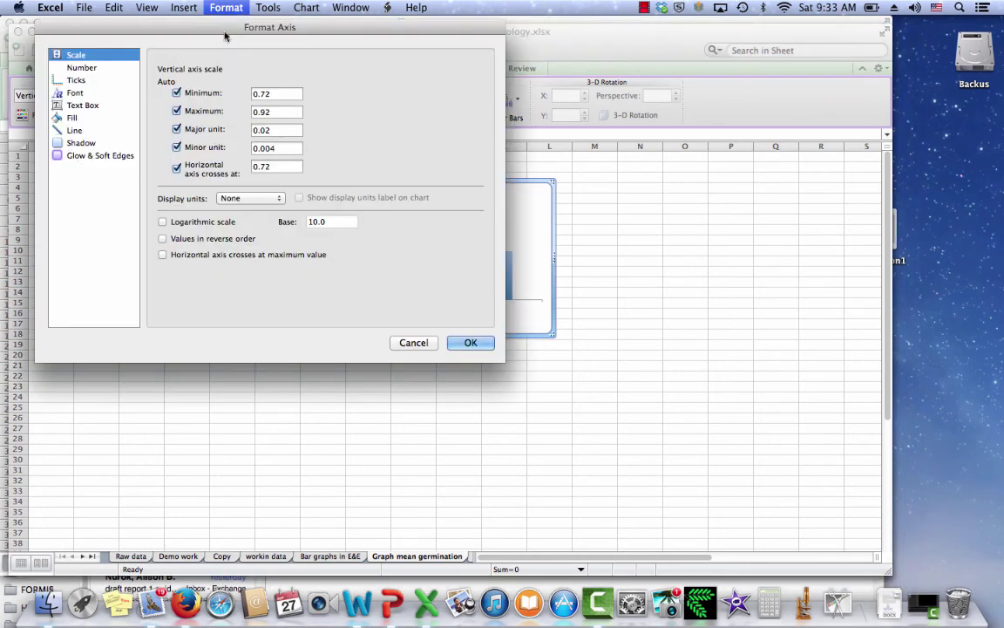
left_click_drag(275, 93, 245, 92)
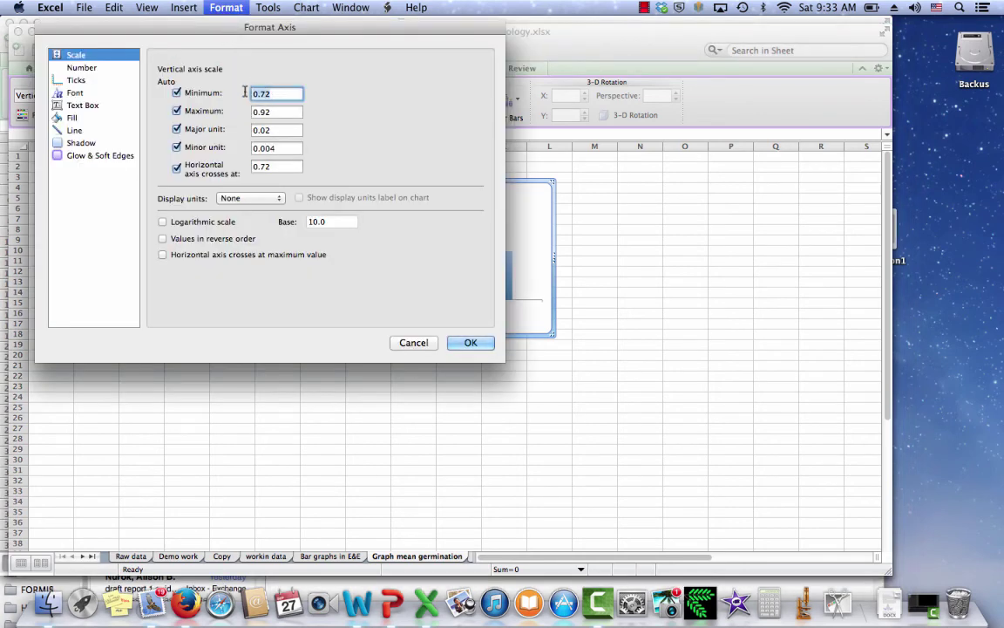
type("0")
key("Return")
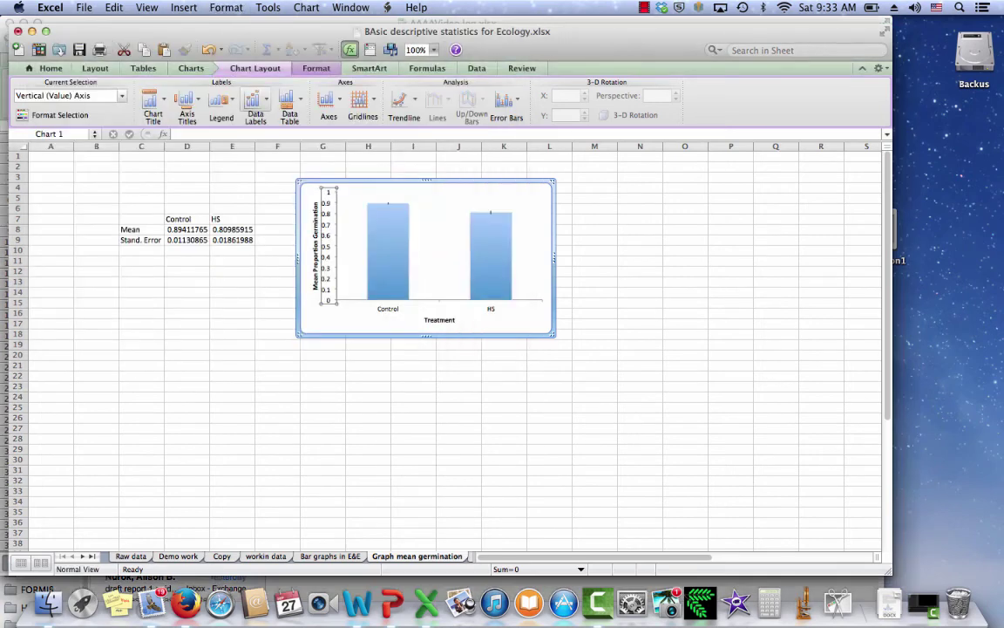
left_click(401, 350)
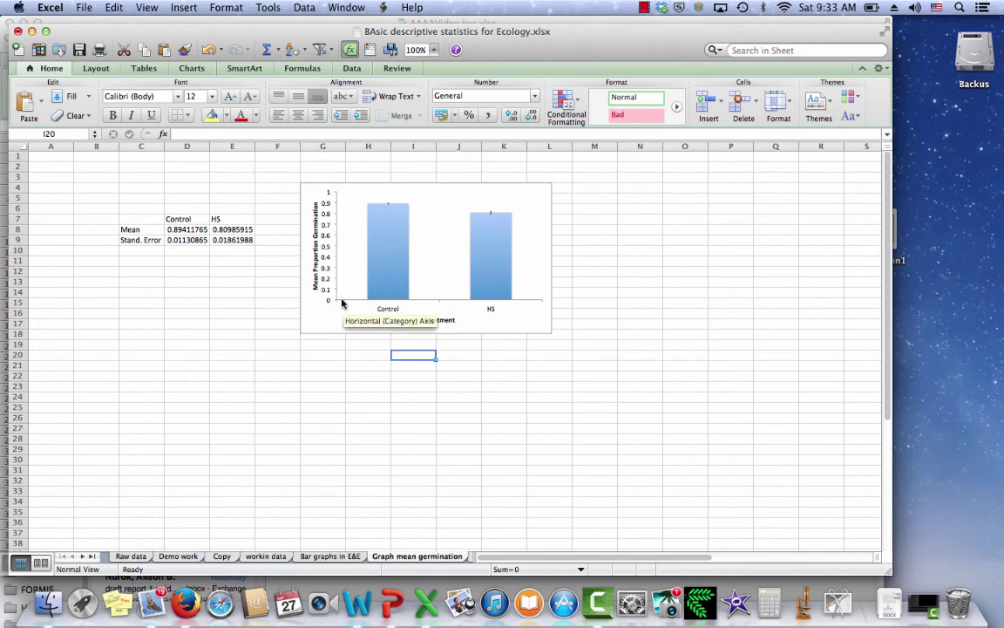
mouse_move(503, 236)
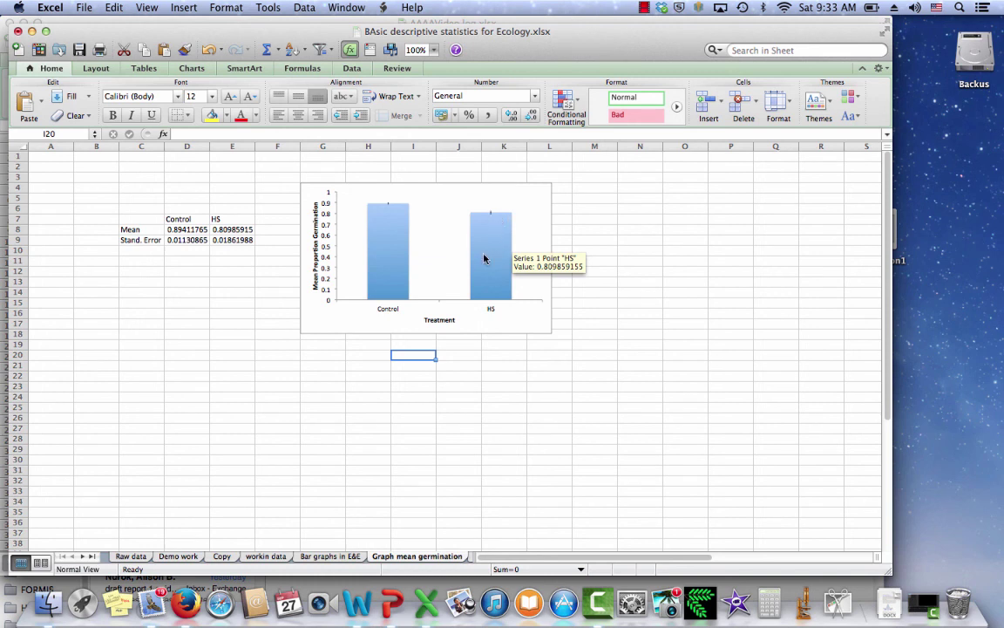
mouse_move(392, 286)
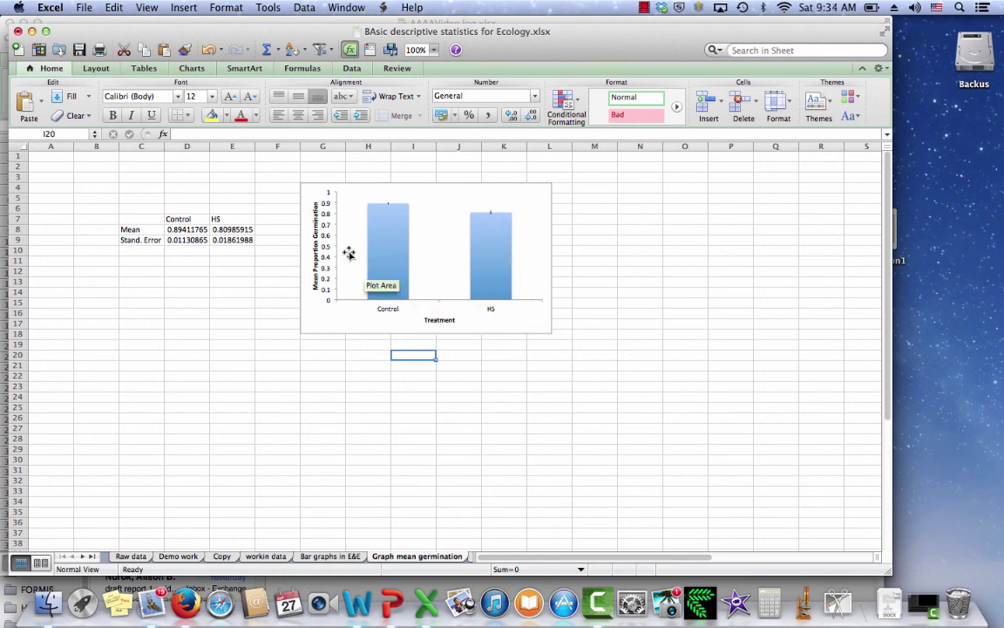